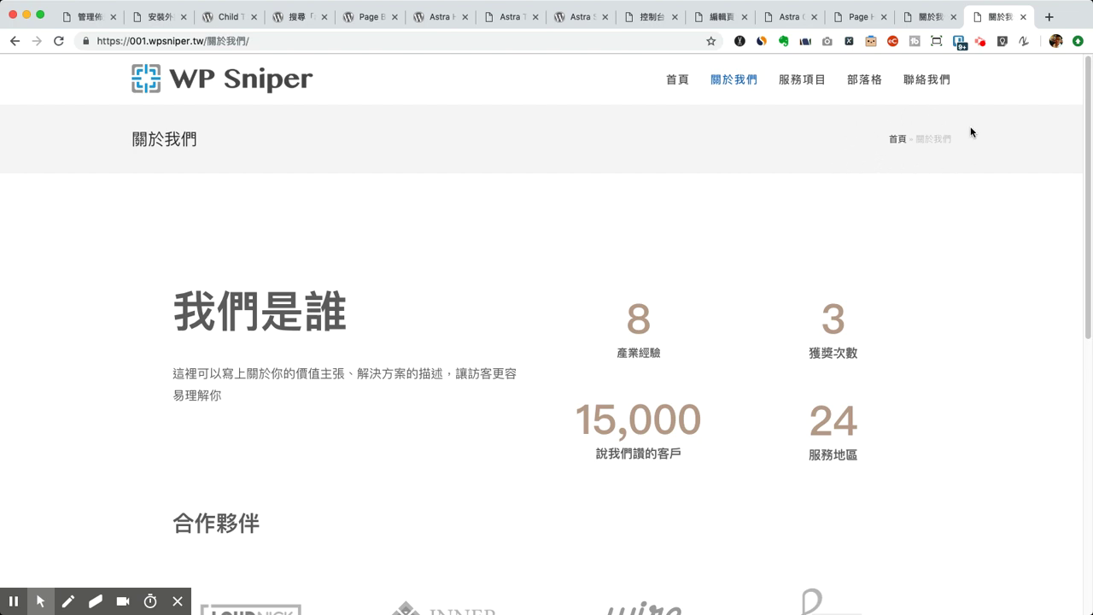
# View the 關於我們 page of the astra.wpsniper.tw site and review the available Astra Pro modules in Astra Options
pyautogui.click(930, 19)
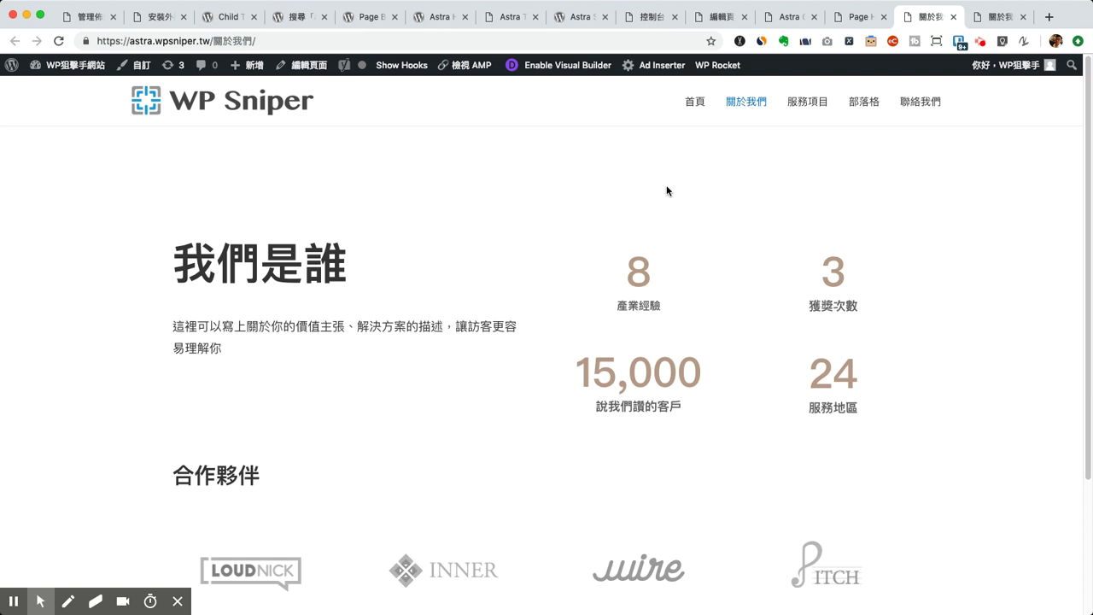
pyautogui.click(787, 19)
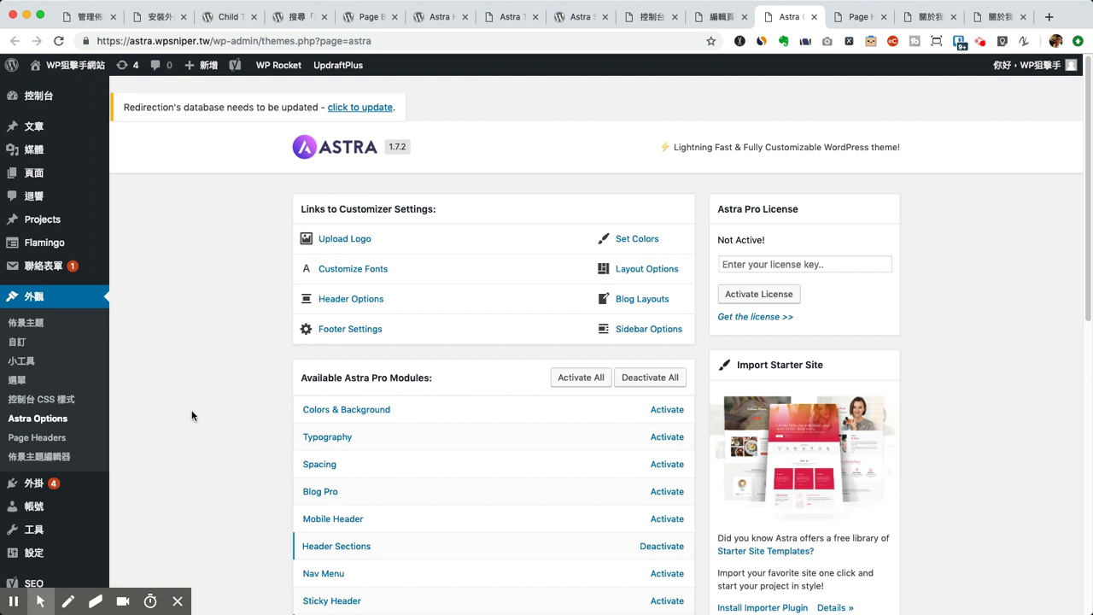
pyautogui.scroll(-3, 212, 393)
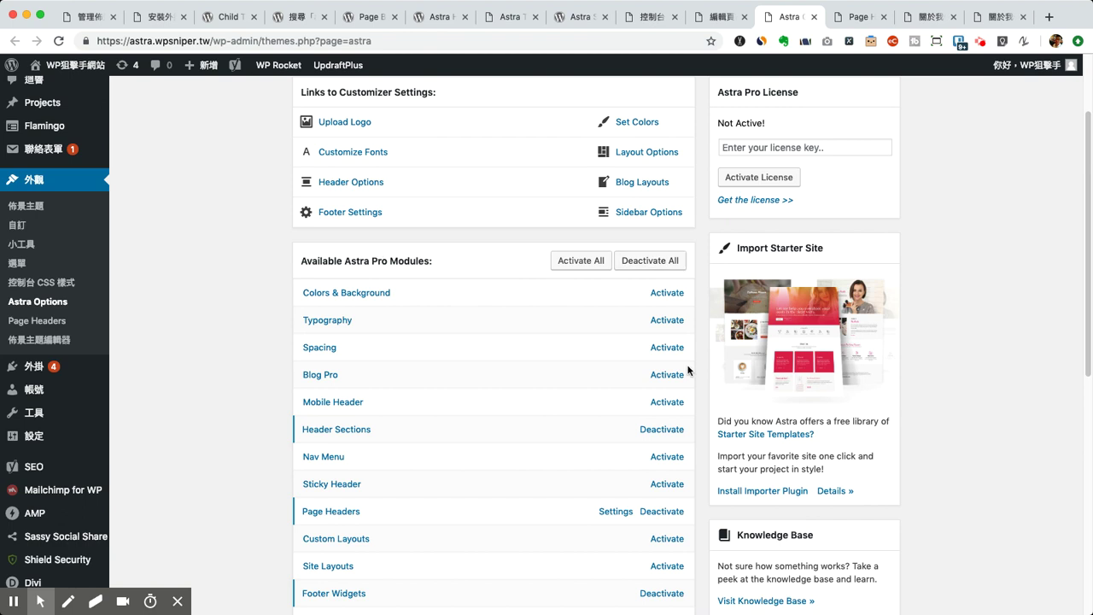
pyautogui.scroll(-5, 693, 401)
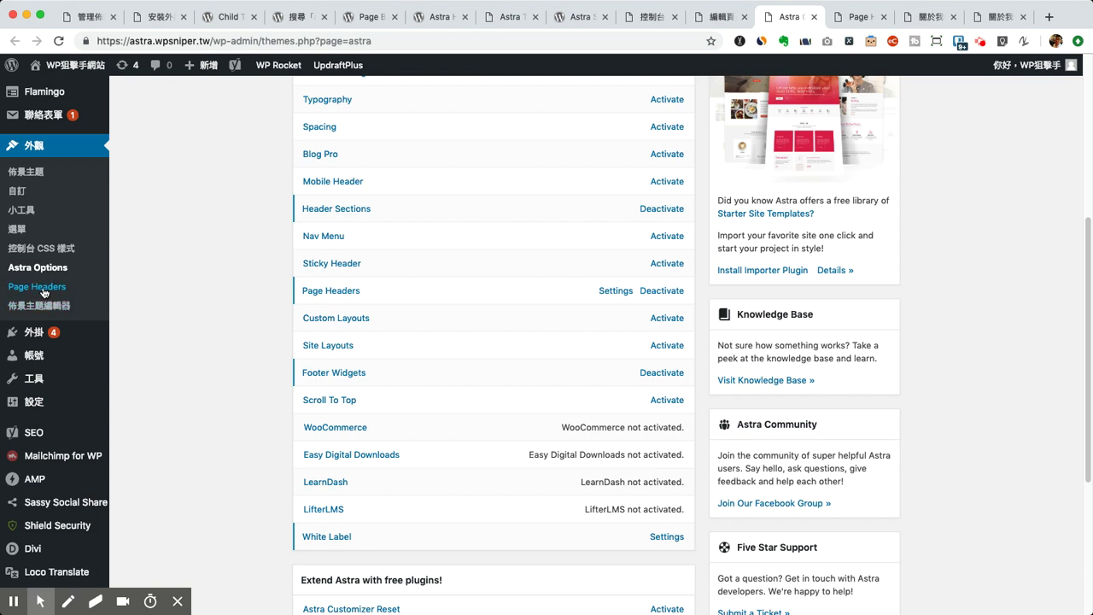
# Open the 一般頁面標題 entry from the Page Headers list for editing
pyautogui.click(863, 31)
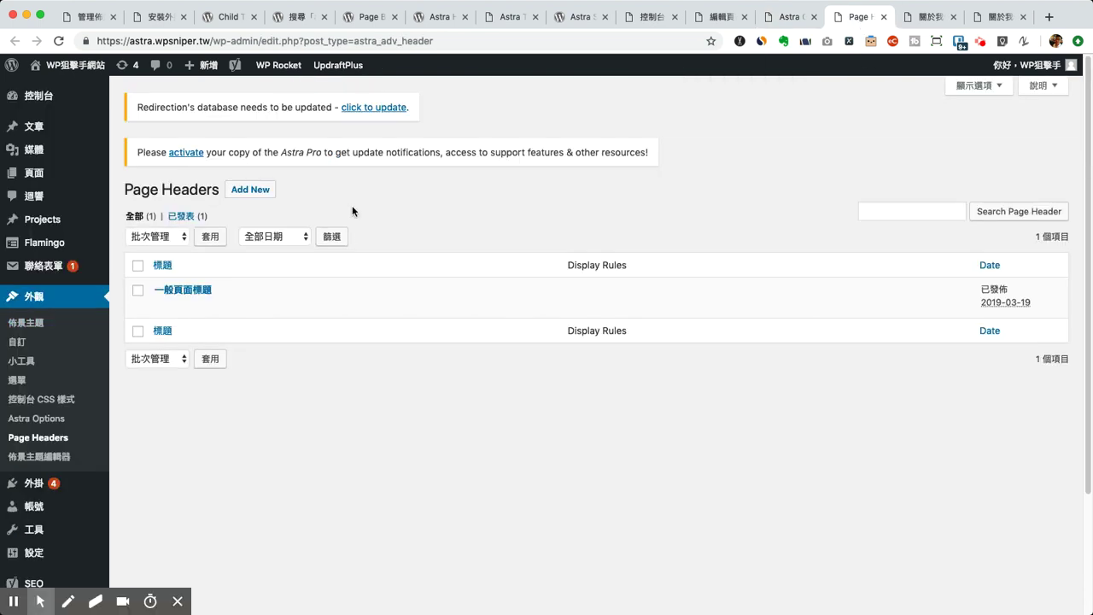
pyautogui.moveTo(288, 309)
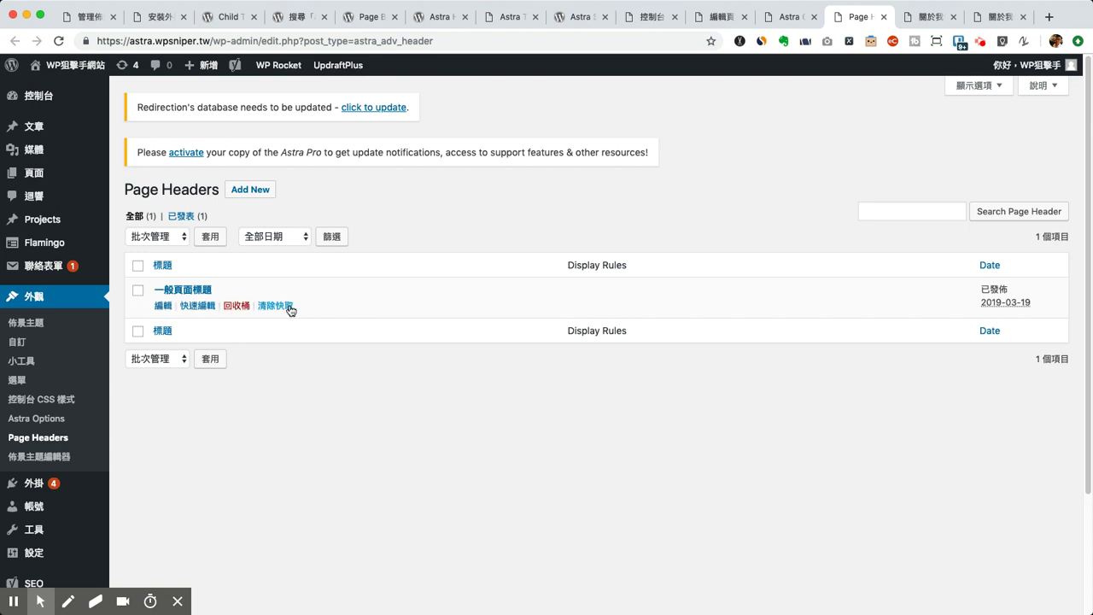
pyautogui.click(189, 292)
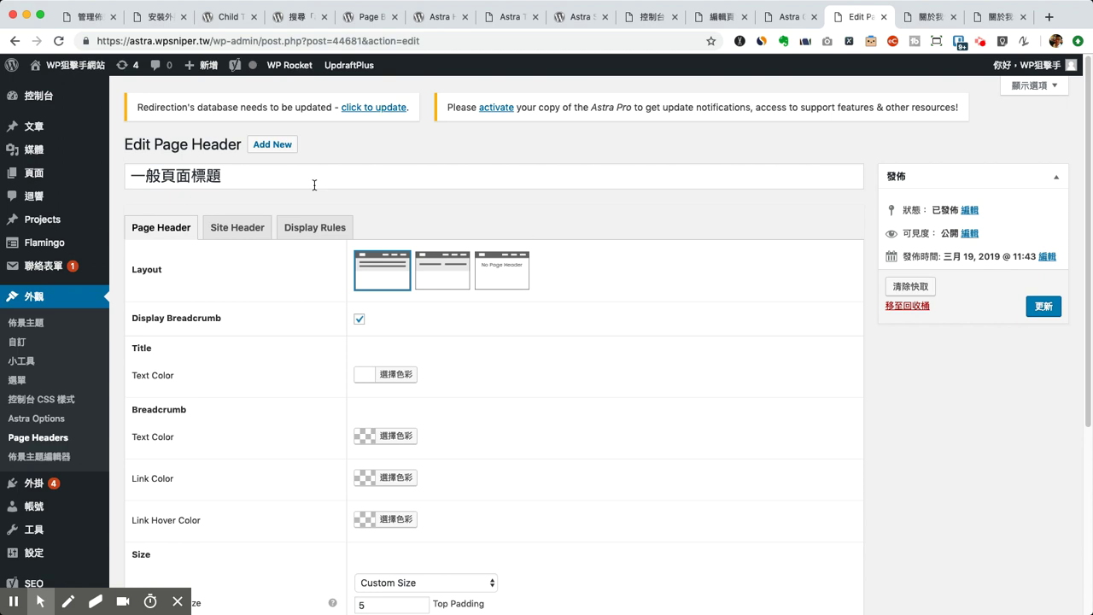
# Examine the page header's breadcrumb, title colour, background size, background colour, image and parallax settings
pyautogui.scroll(-1, 451, 222)
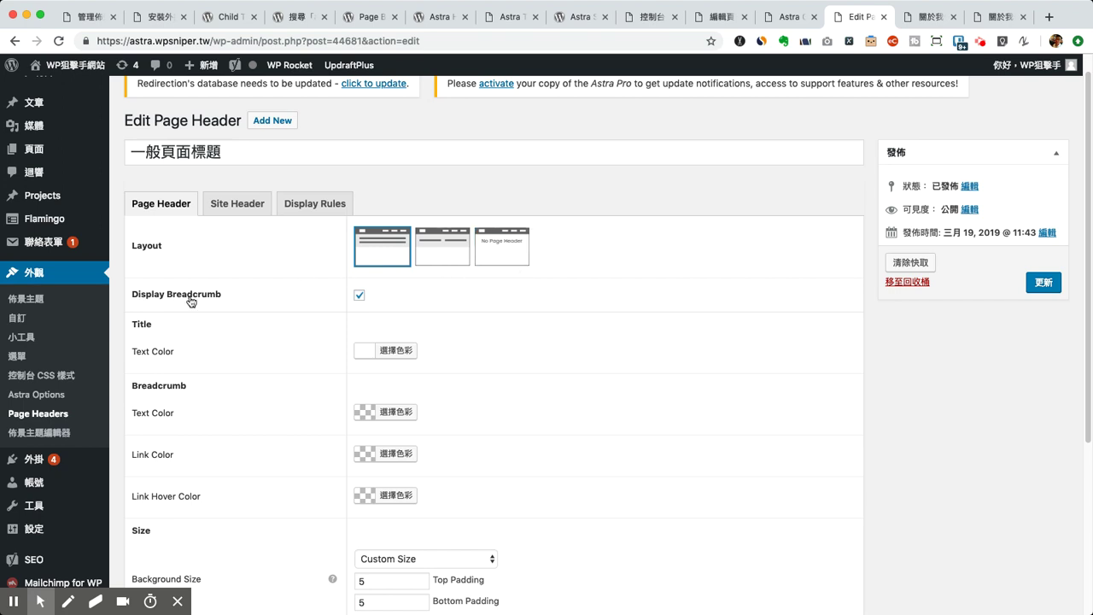
pyautogui.scroll(-3, 529, 331)
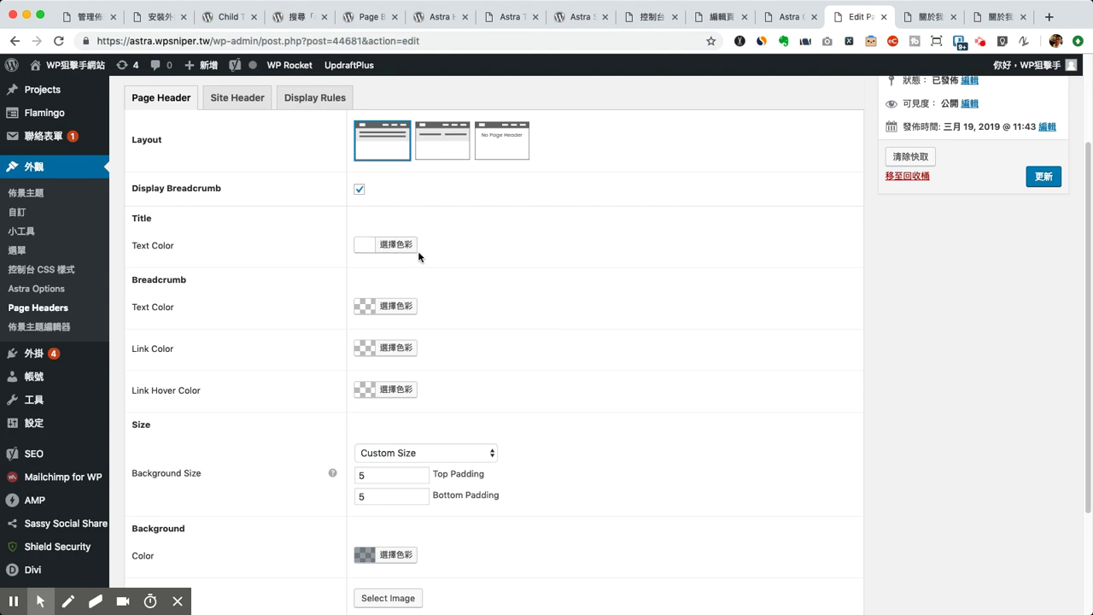
pyautogui.click(374, 249)
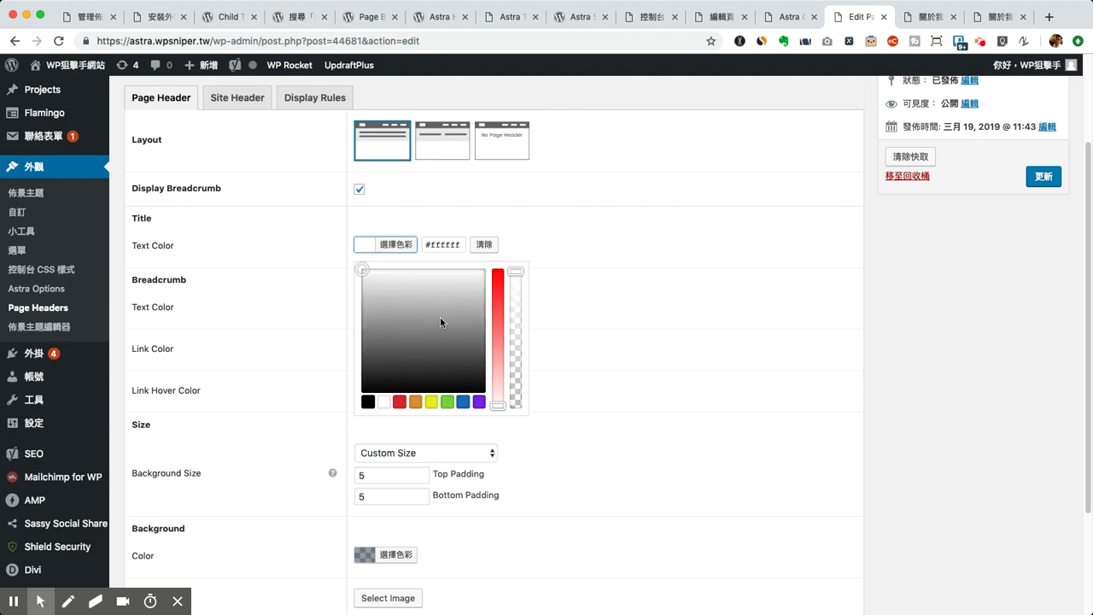
pyautogui.click(607, 229)
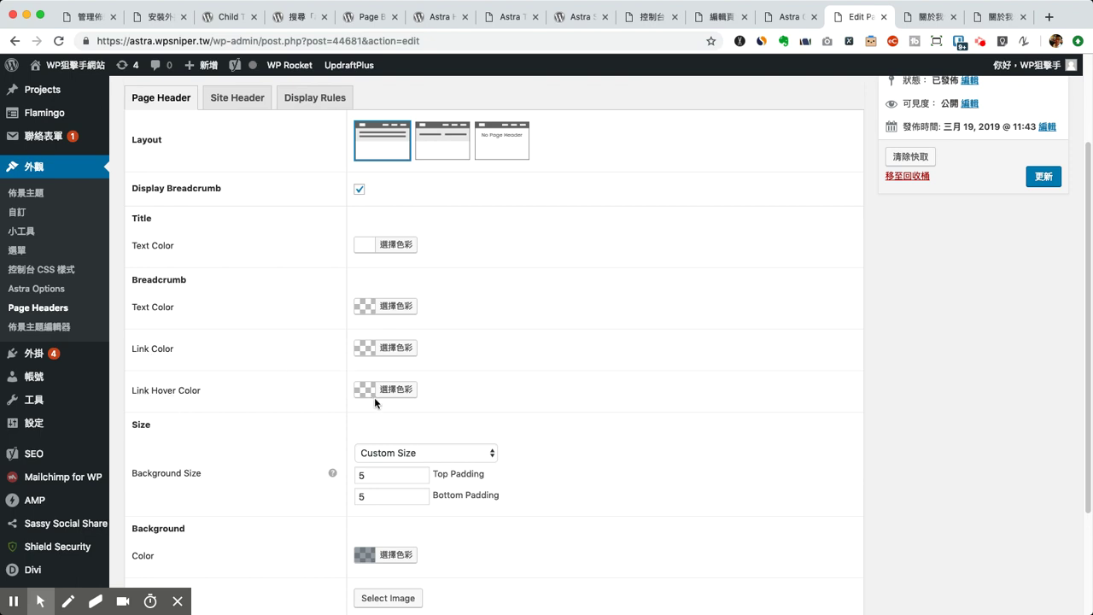
pyautogui.scroll(-1, 341, 394)
pyautogui.scroll(-3, 304, 427)
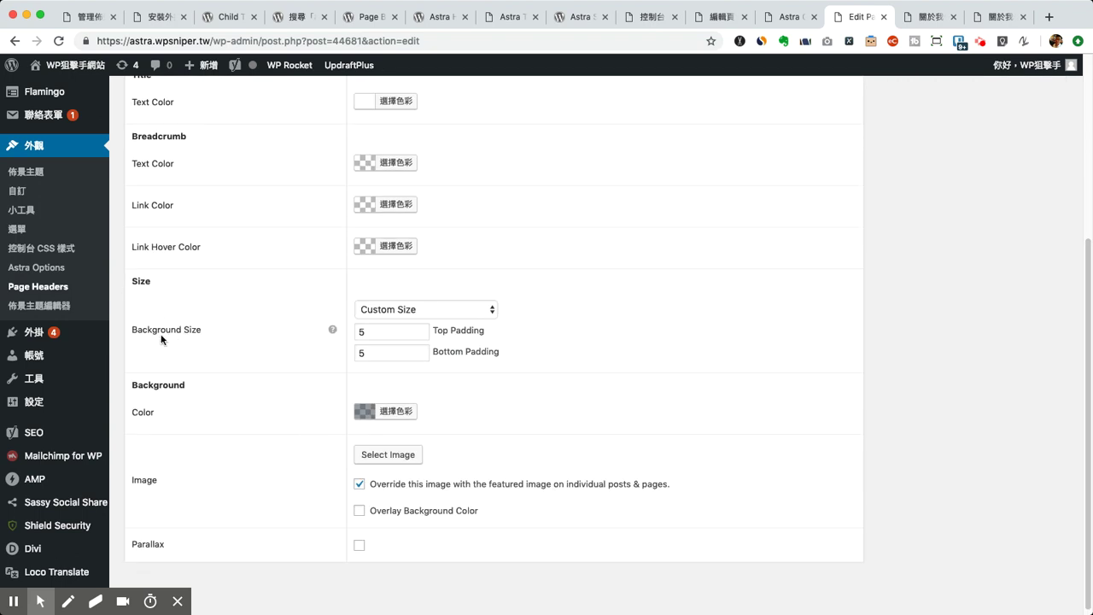
pyautogui.click(389, 313)
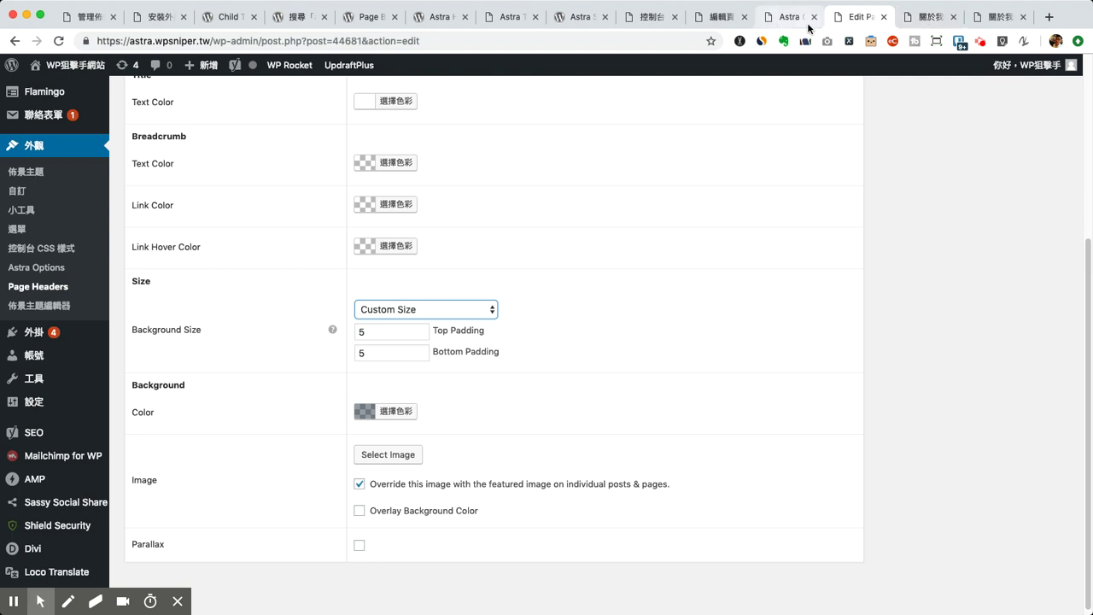
pyautogui.scroll(-1, 567, 373)
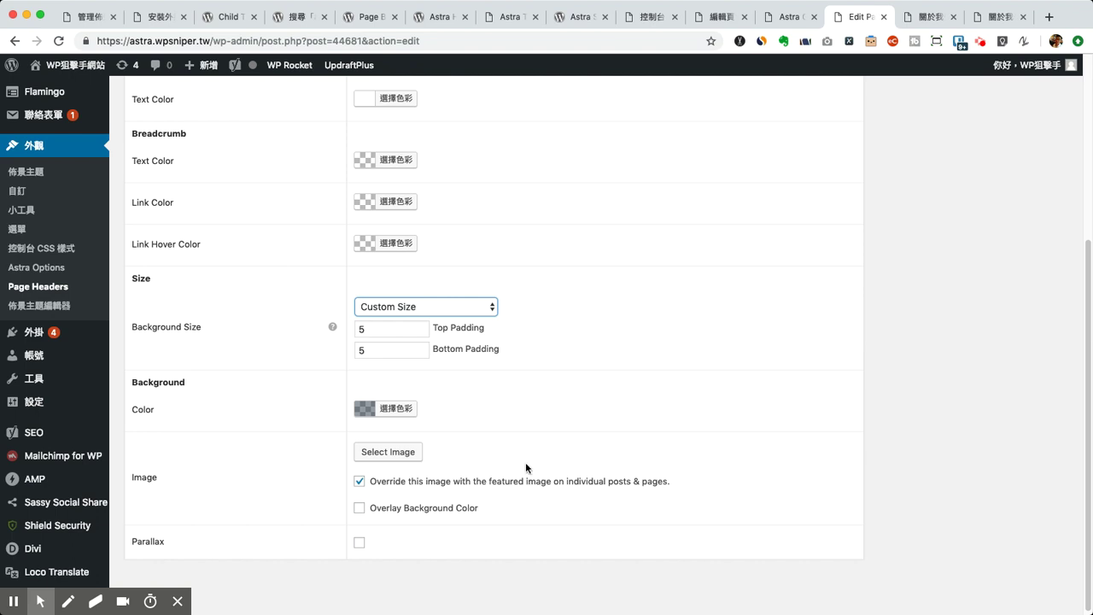
pyautogui.scroll(5, 713, 416)
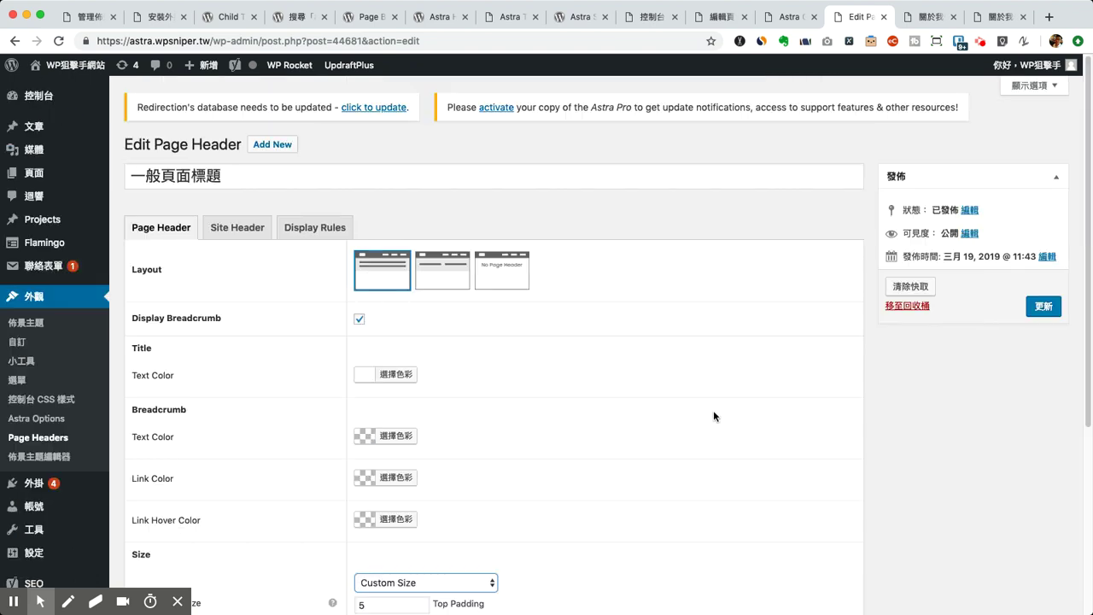
# Examine the page header's Site Header and Display Rules settings and compare them with the live 關於我們 page
pyautogui.click(235, 227)
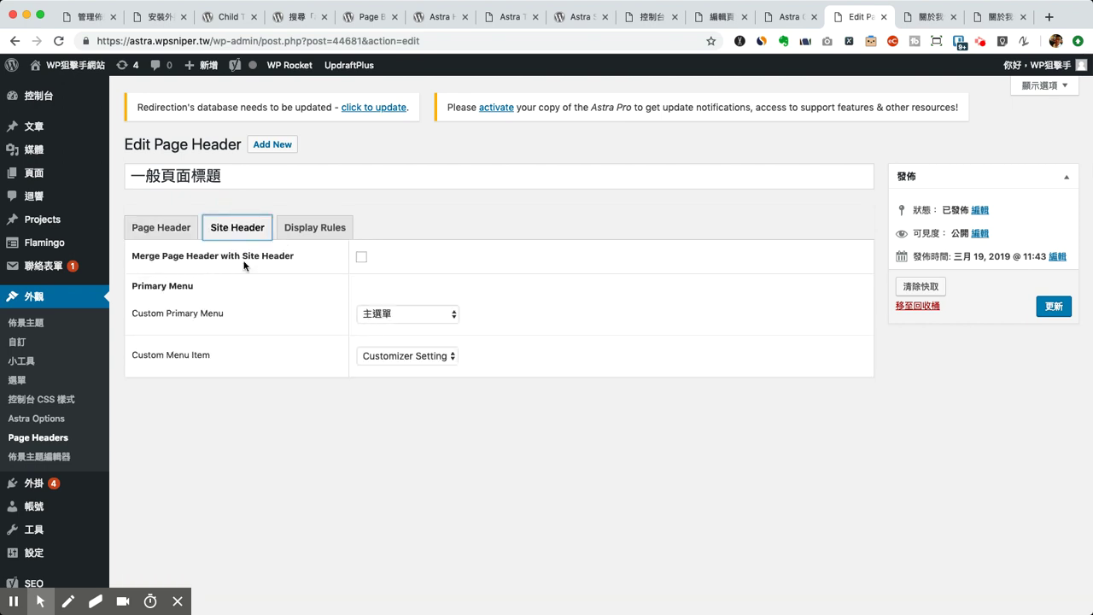
pyautogui.click(931, 17)
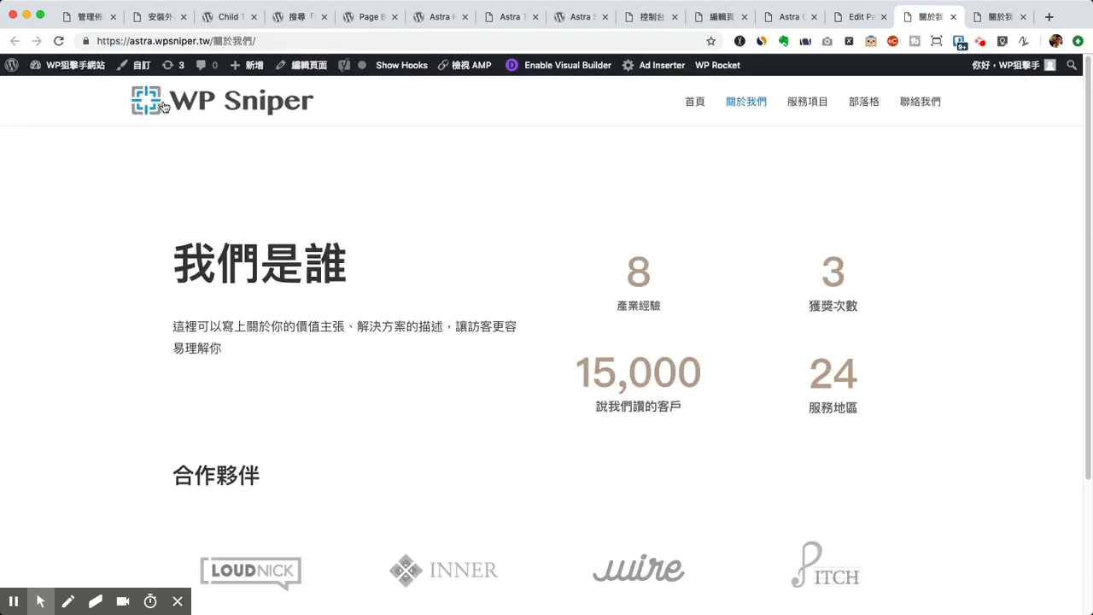
pyautogui.click(849, 19)
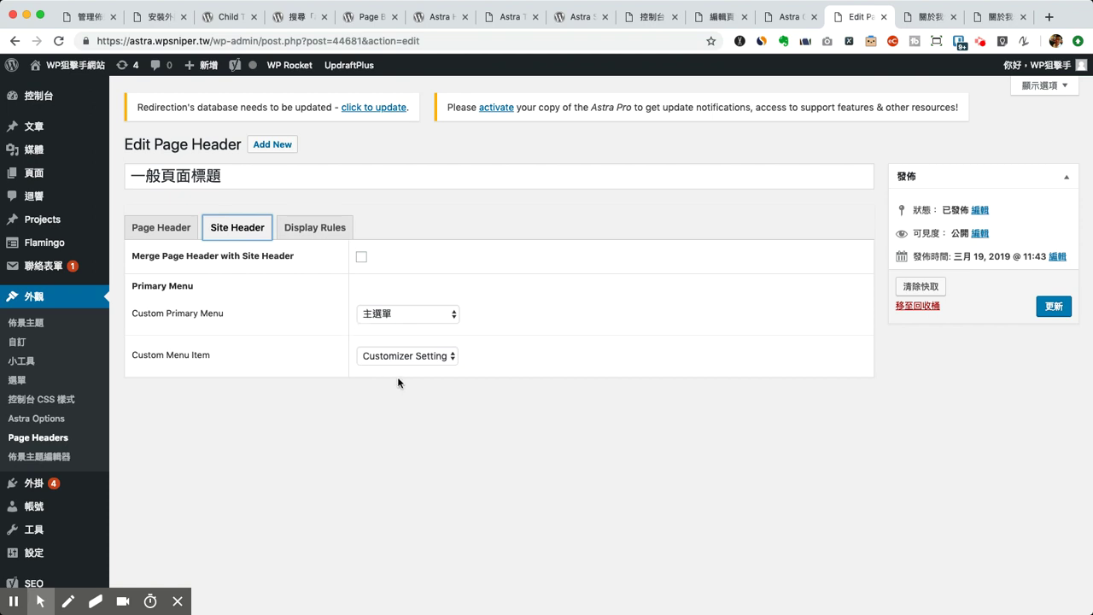
pyautogui.click(314, 230)
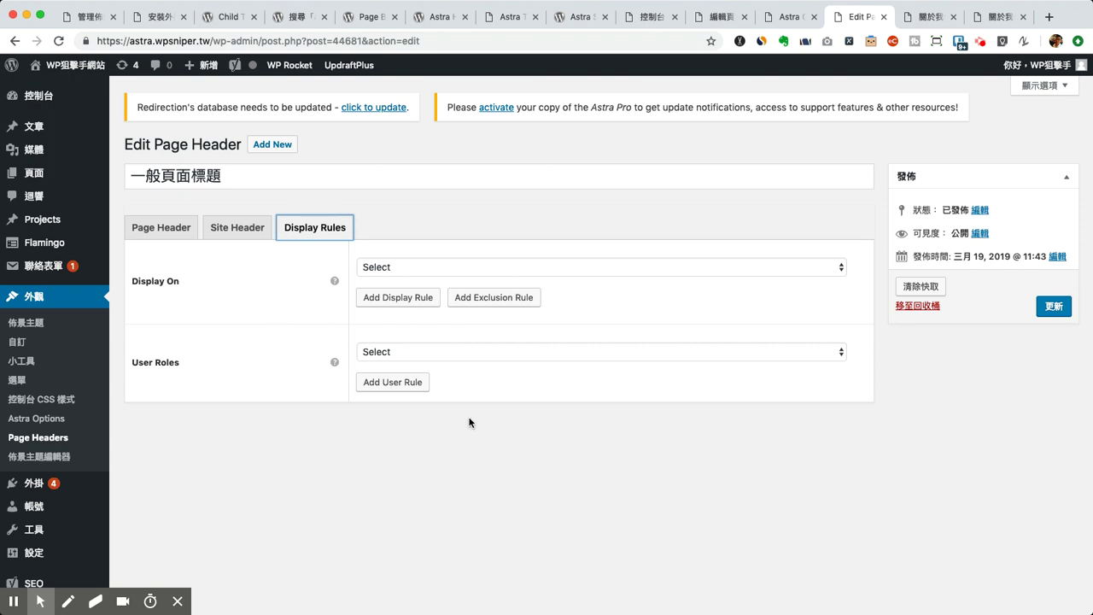
pyautogui.click(921, 20)
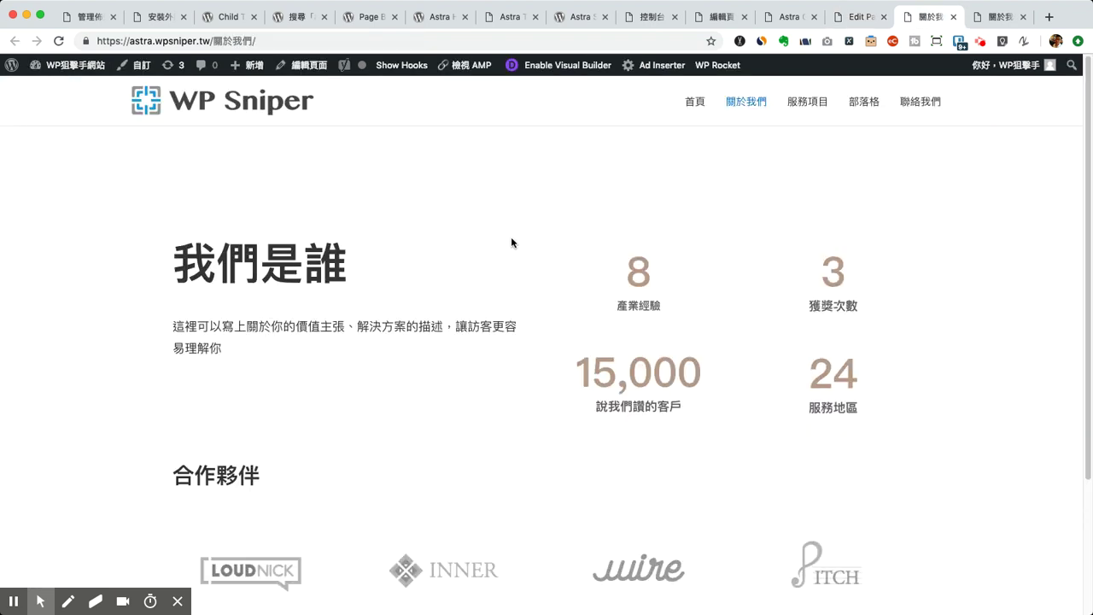
pyautogui.click(839, 21)
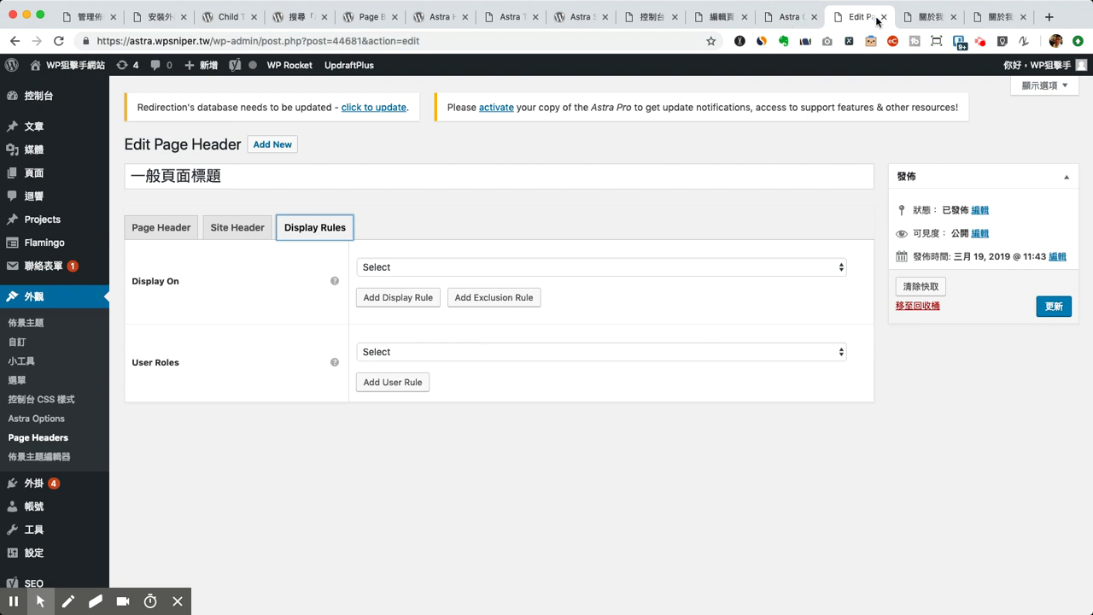
# Set the 關於我們 page's Page Header to 一般頁面標題 in its Astra Settings, update the page and view it on the site
pyautogui.click(713, 19)
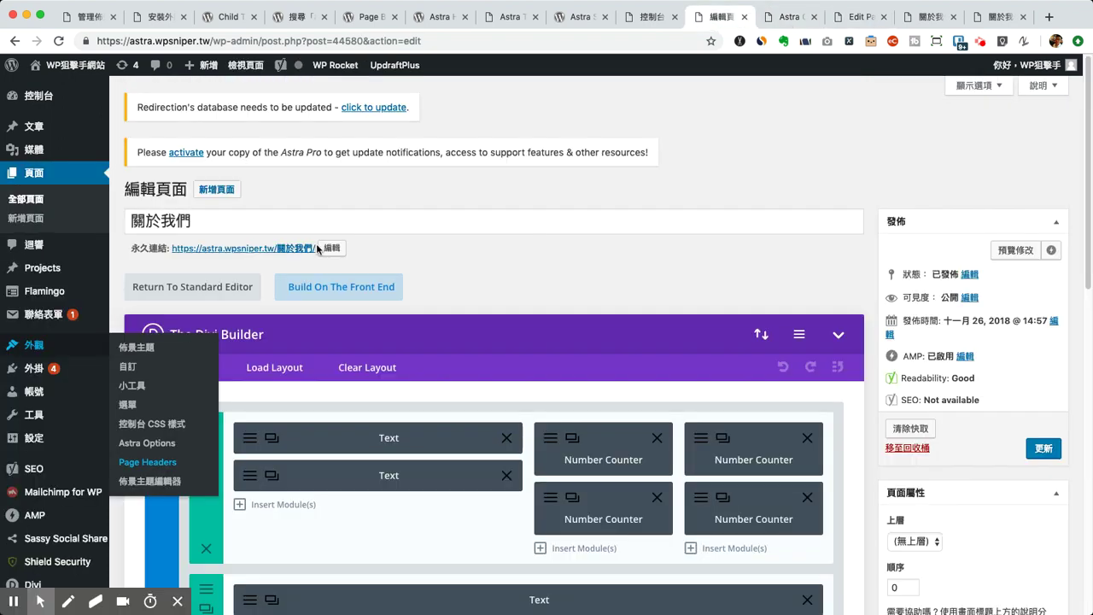
pyautogui.scroll(-3, 769, 265)
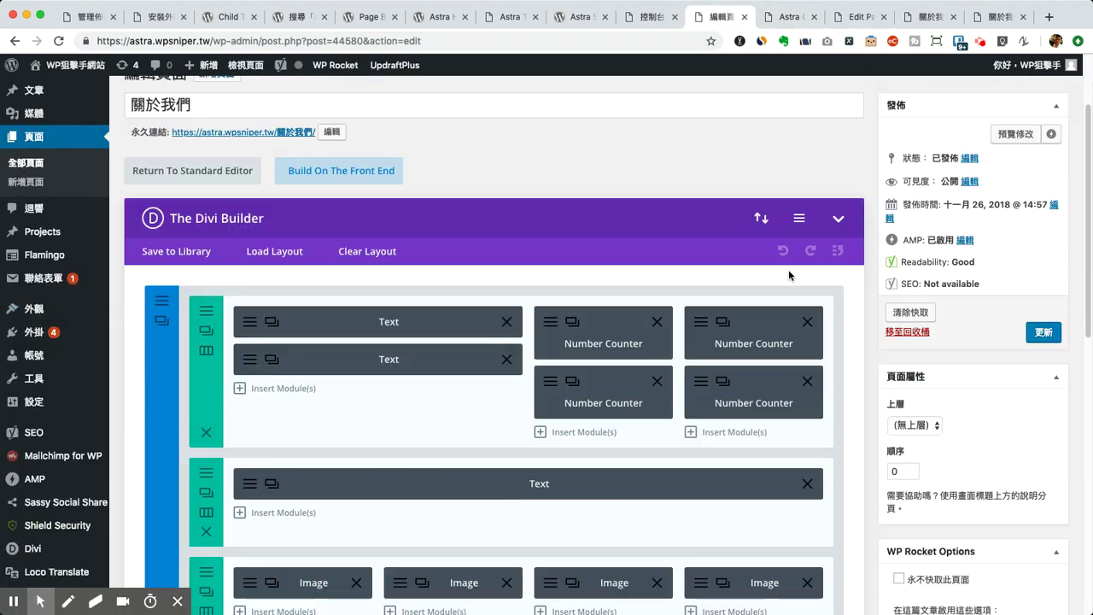
pyautogui.scroll(-5, 863, 285)
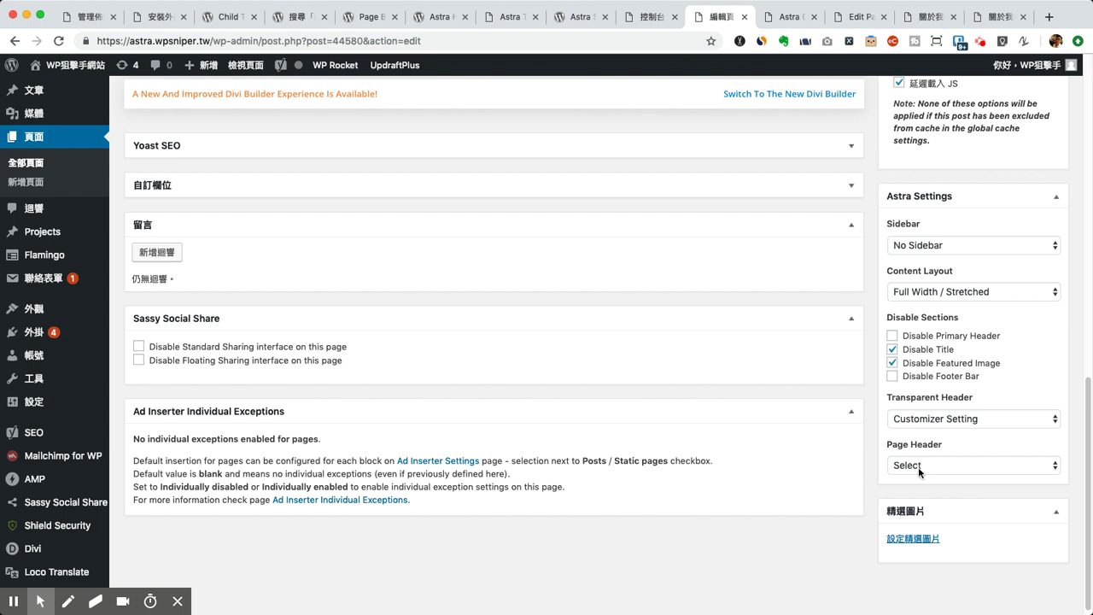
pyautogui.click(922, 469)
pyautogui.click(921, 480)
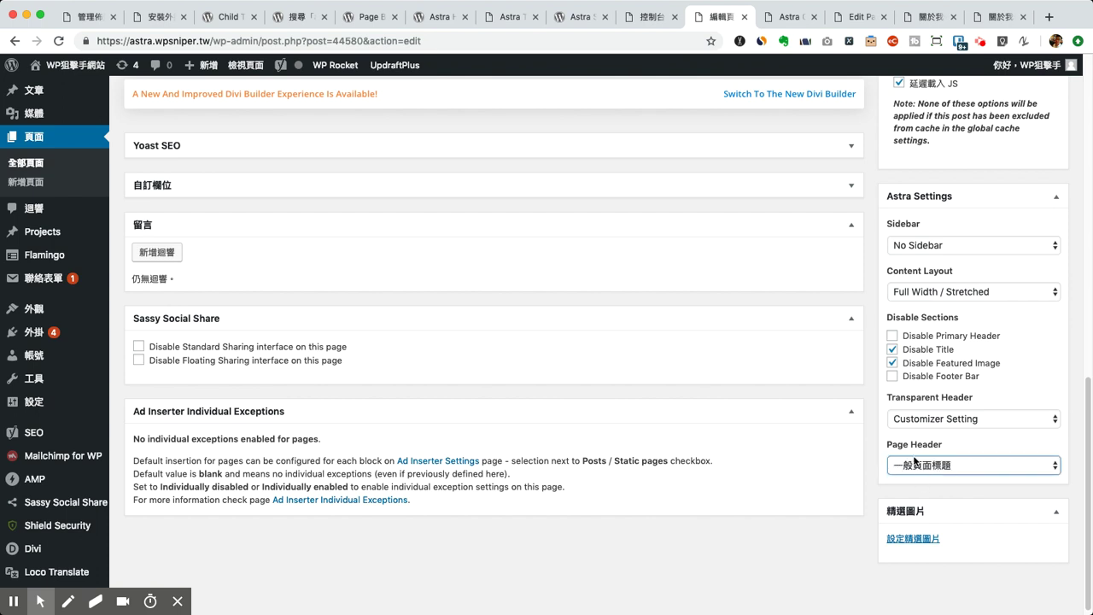
pyautogui.scroll(10, 976, 483)
pyautogui.click(1042, 227)
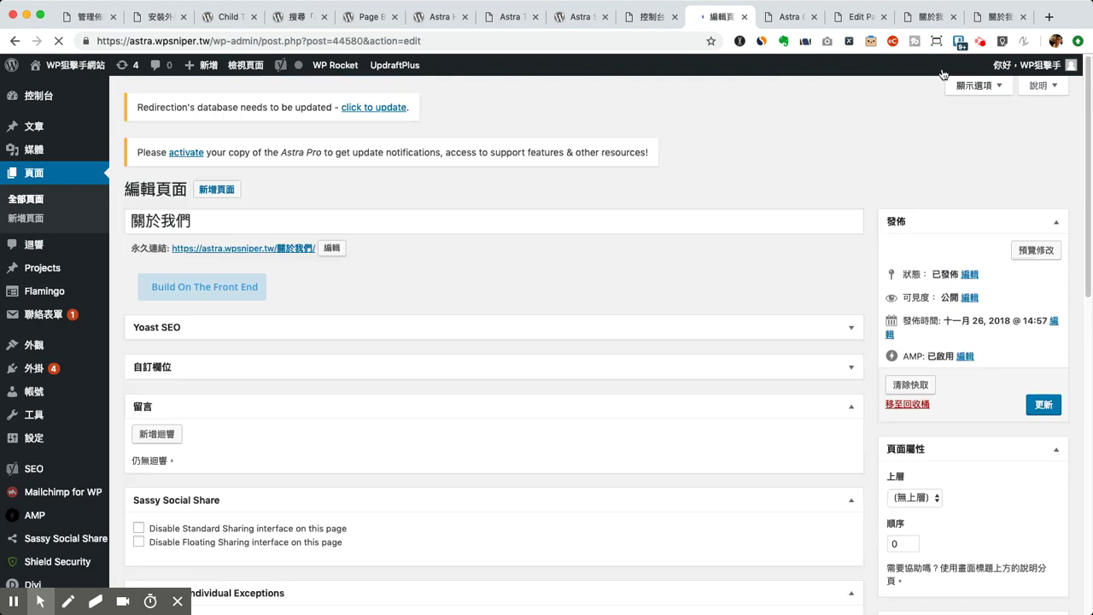
pyautogui.click(931, 16)
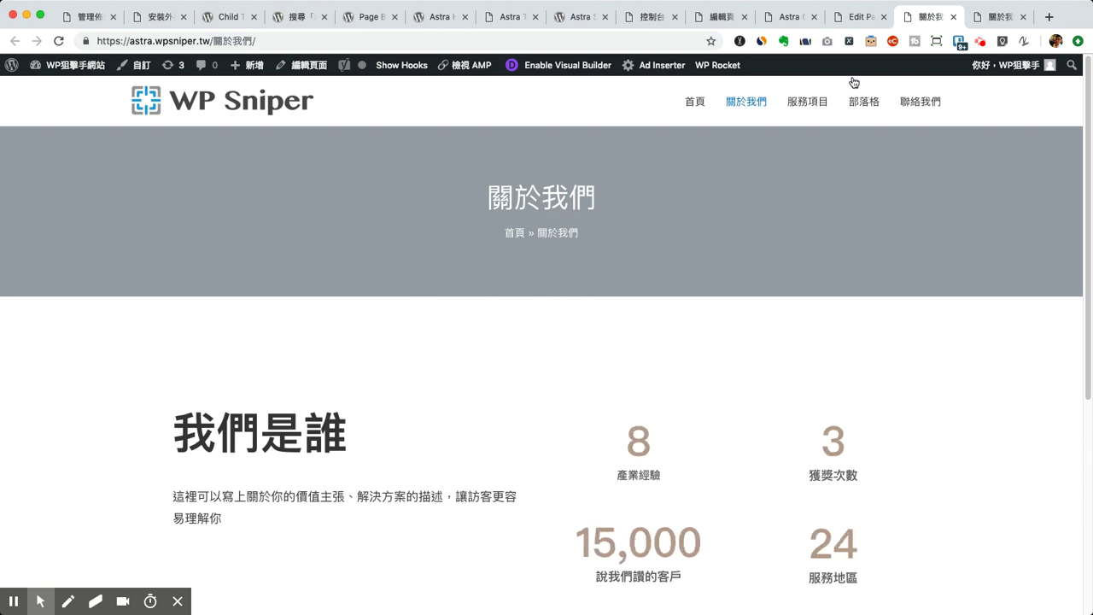
# Compare the page header's layout, breadcrumb and padding settings with the title area of the live 關於我們 page
pyautogui.click(854, 16)
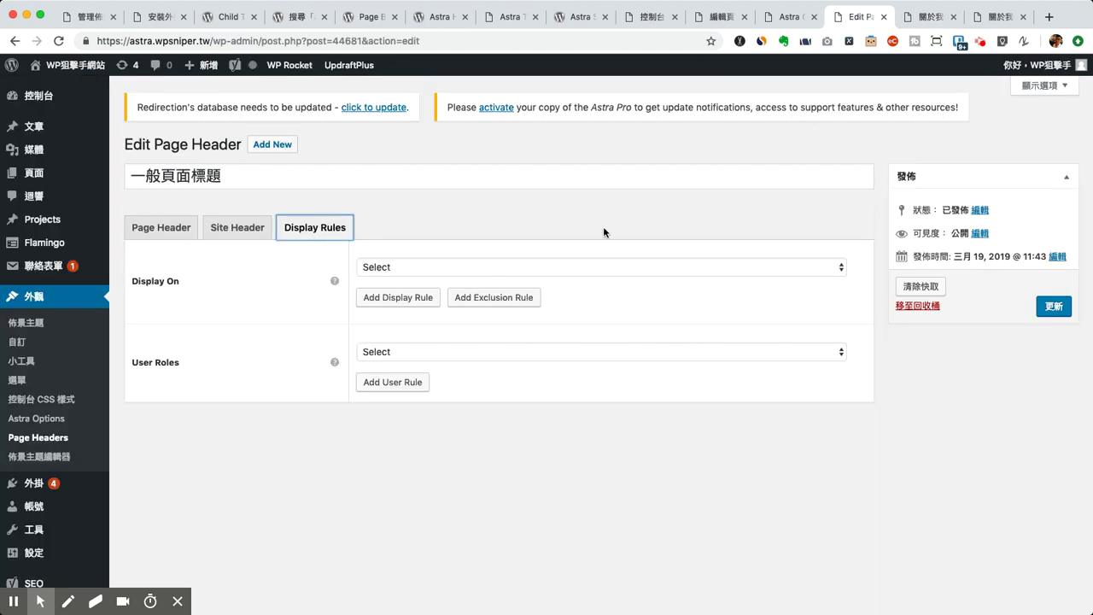
pyautogui.click(161, 229)
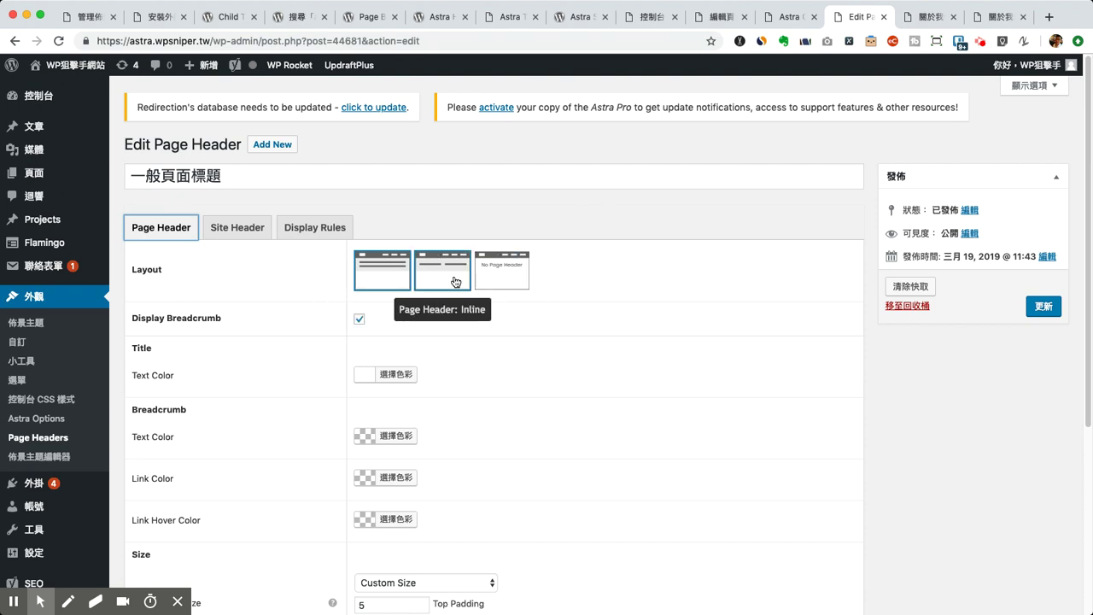
pyautogui.scroll(-1, 670, 278)
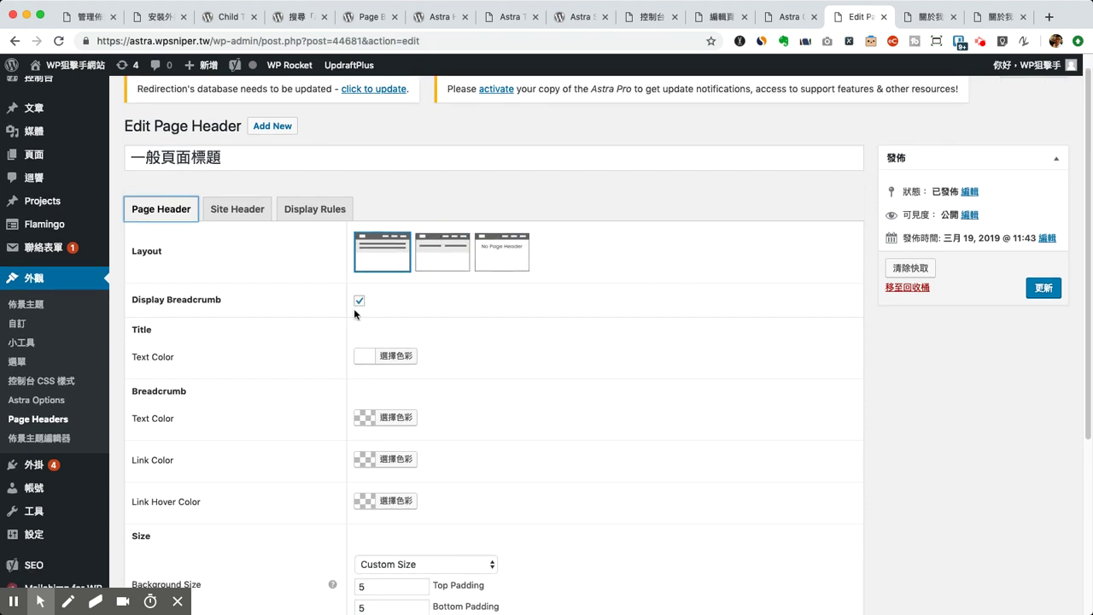
pyautogui.click(898, 17)
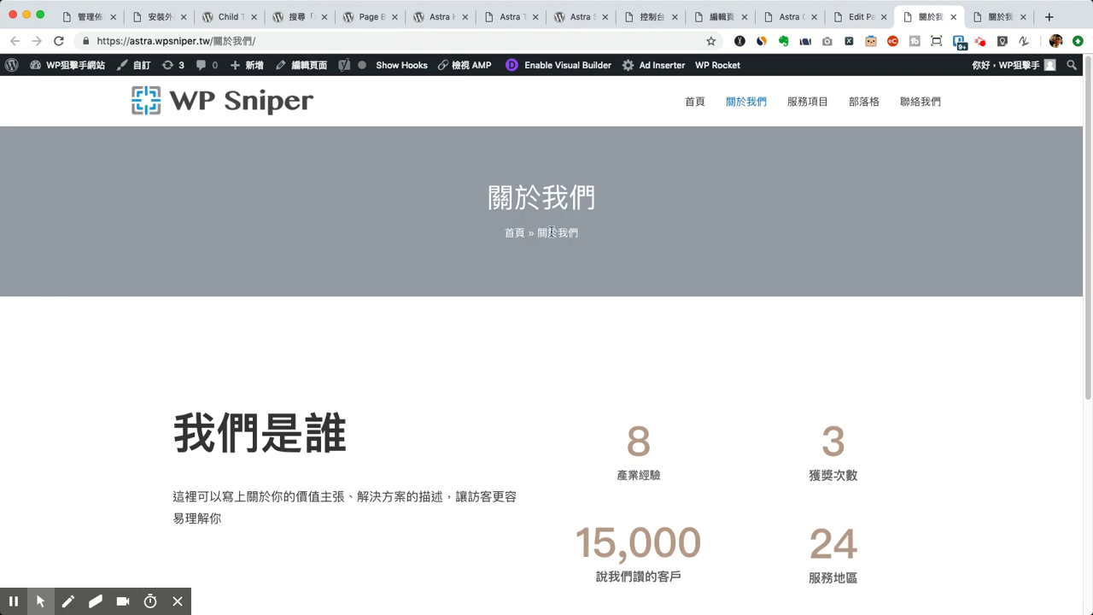
pyautogui.click(848, 17)
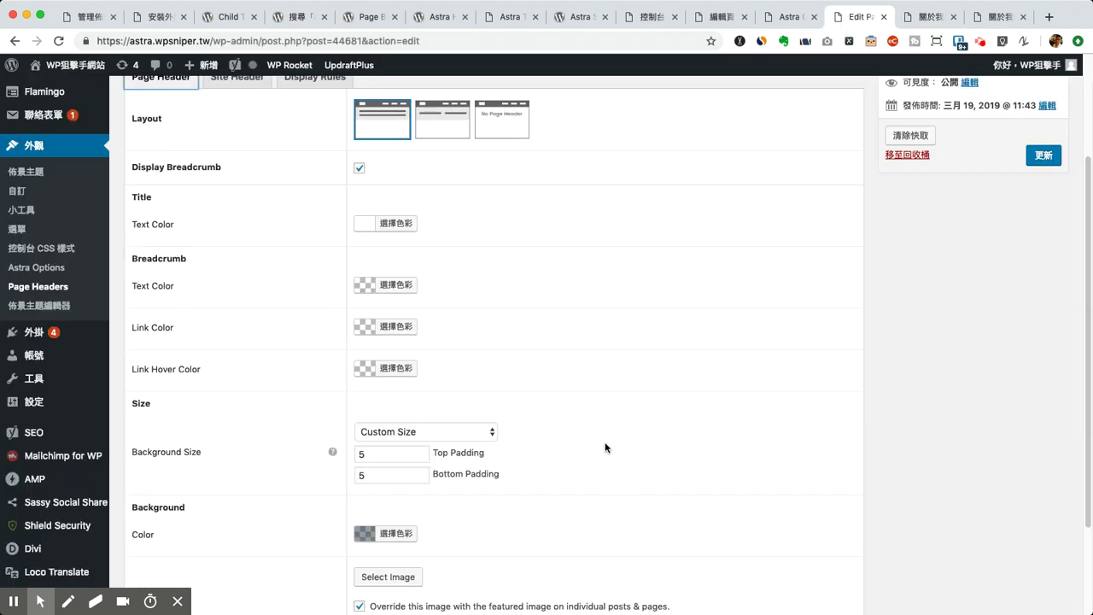
pyautogui.click(372, 458)
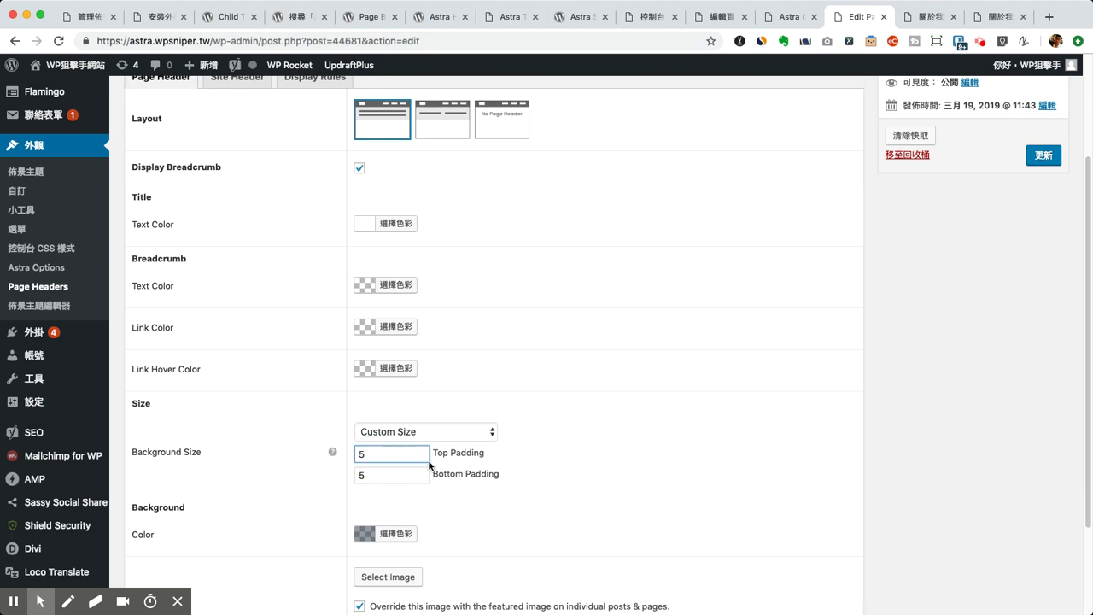
pyautogui.scroll(3, 769, 380)
pyautogui.hotkey('ctrl', 'Tab')
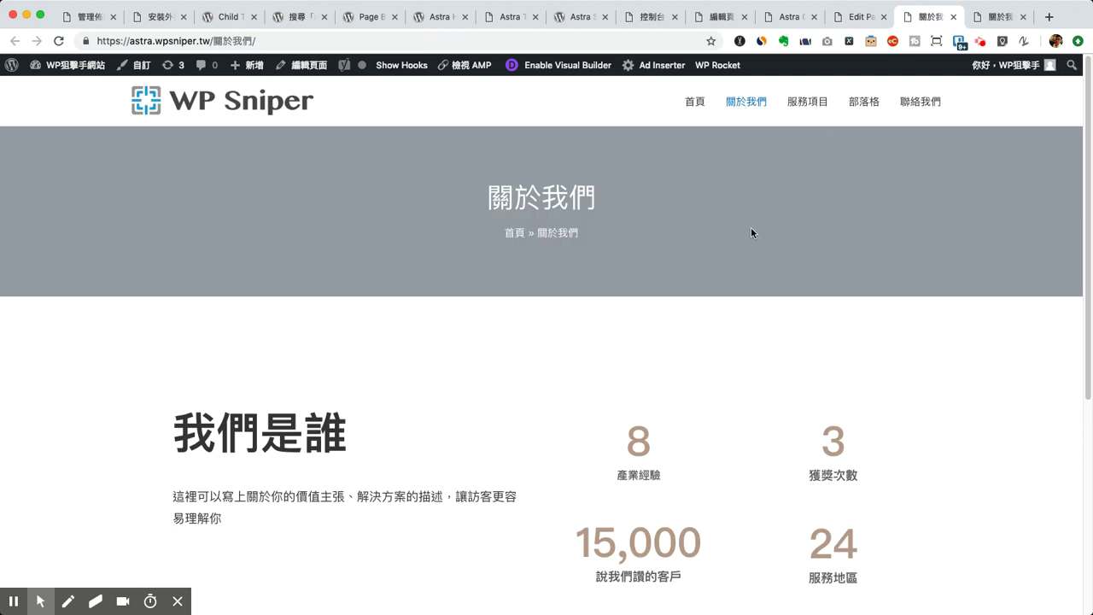
# View the live 服務項目 page and review the Page Header choice in the 關於我們 page's Astra Settings
pyautogui.click(795, 103)
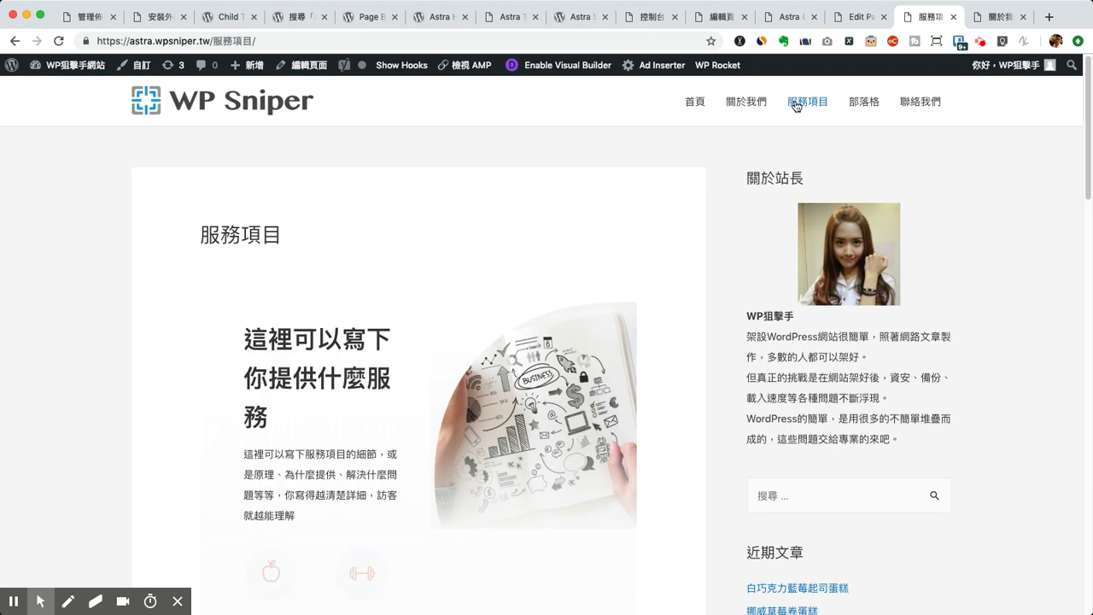
pyautogui.click(854, 17)
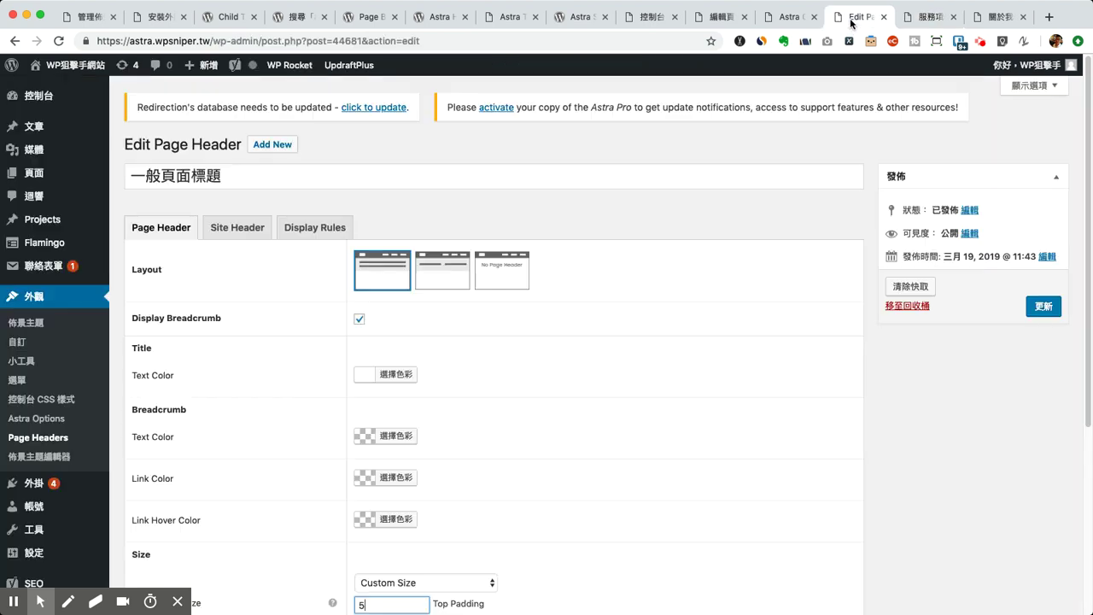
pyautogui.click(763, 17)
pyautogui.click(720, 17)
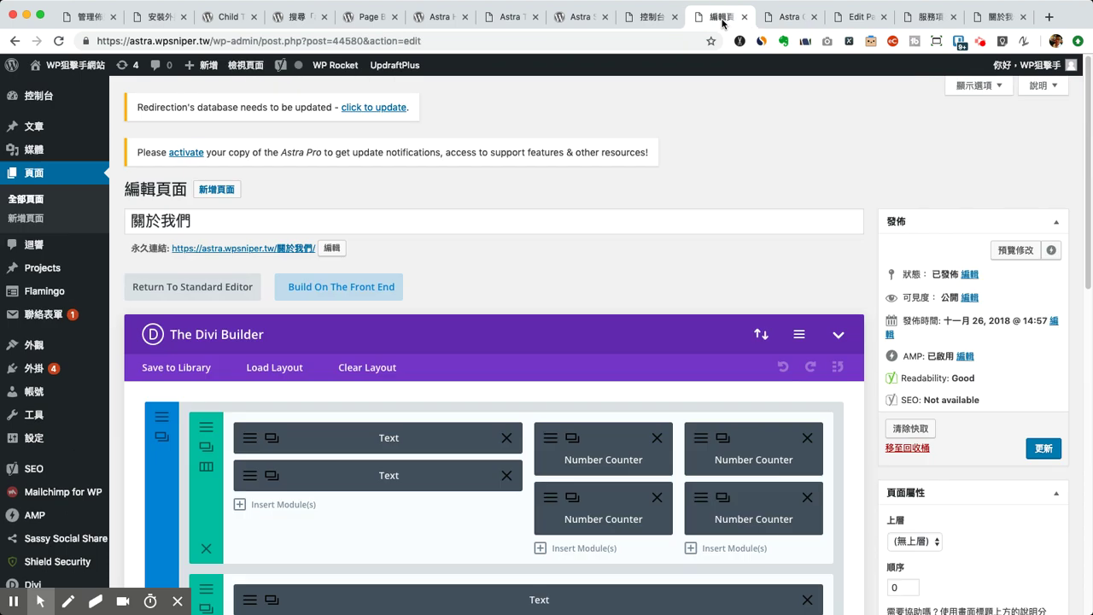
pyautogui.scroll(-10, 858, 308)
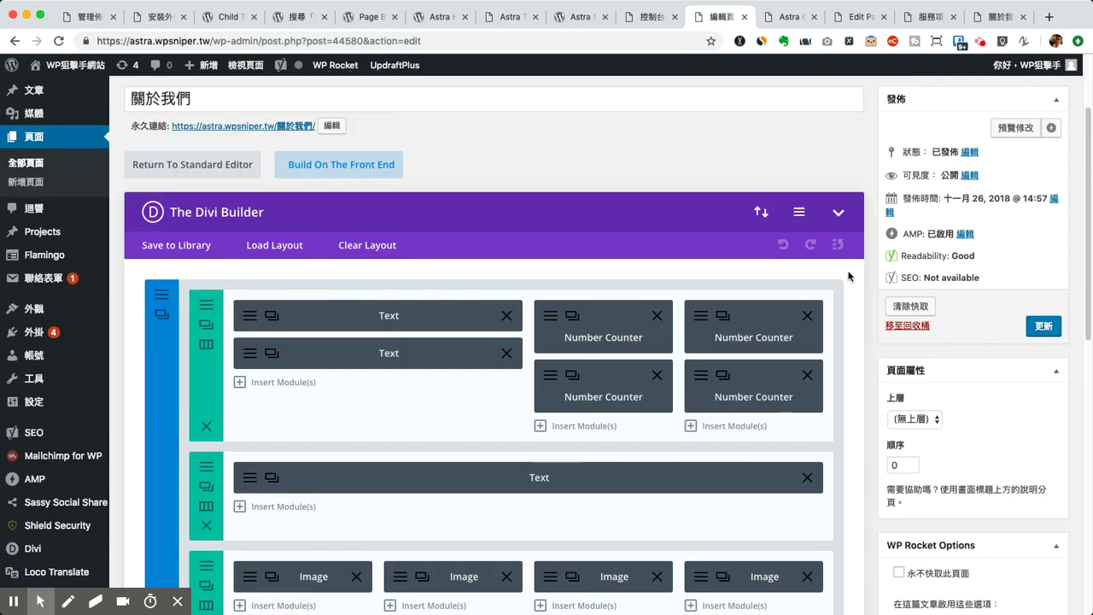
pyautogui.scroll(-5, 875, 436)
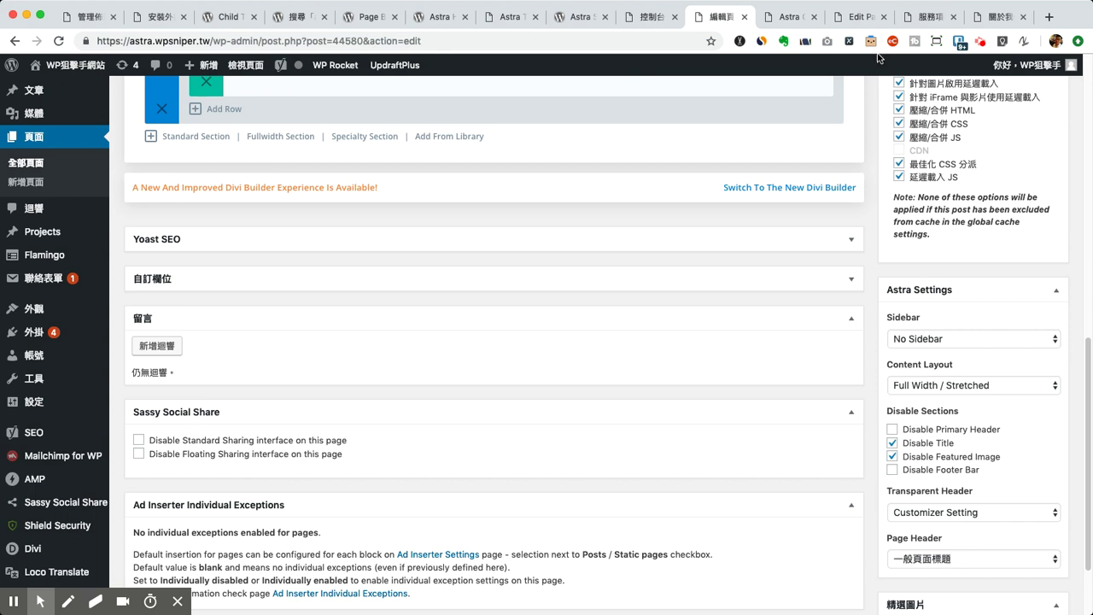
# Review the Display Rules and the layout, colour, size and background settings of the 一般頁面標題 page header
pyautogui.click(852, 18)
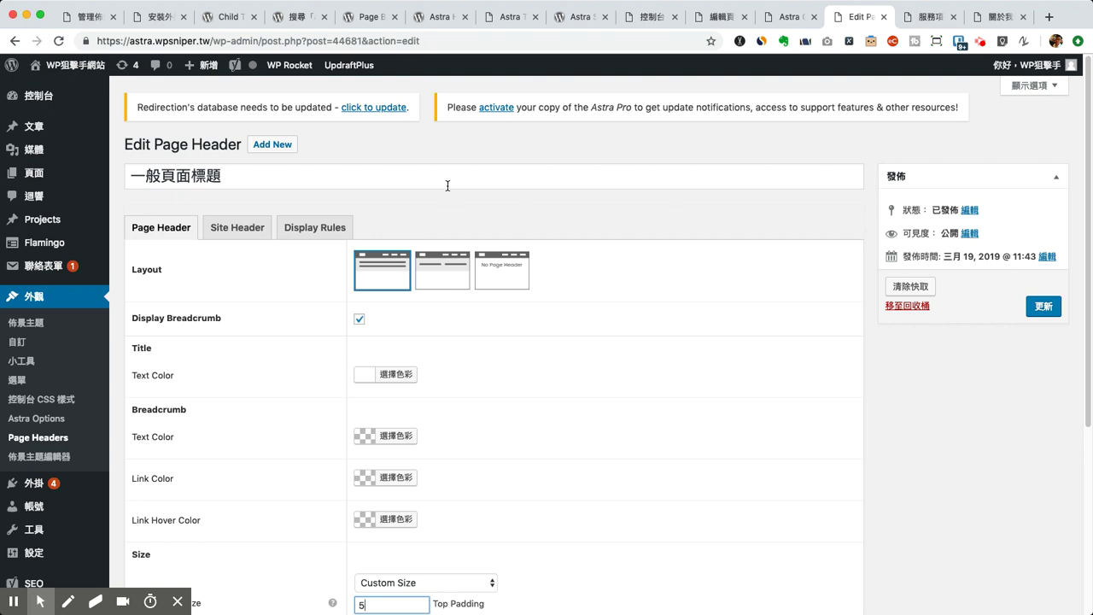
pyautogui.click(315, 227)
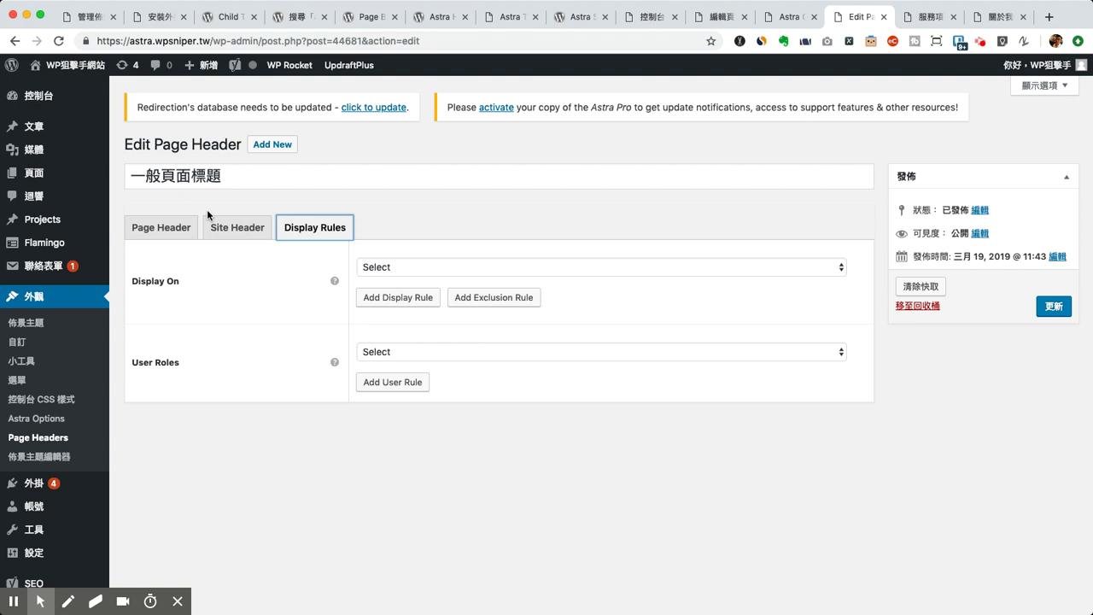
pyautogui.click(153, 231)
pyautogui.scroll(-5, 317, 339)
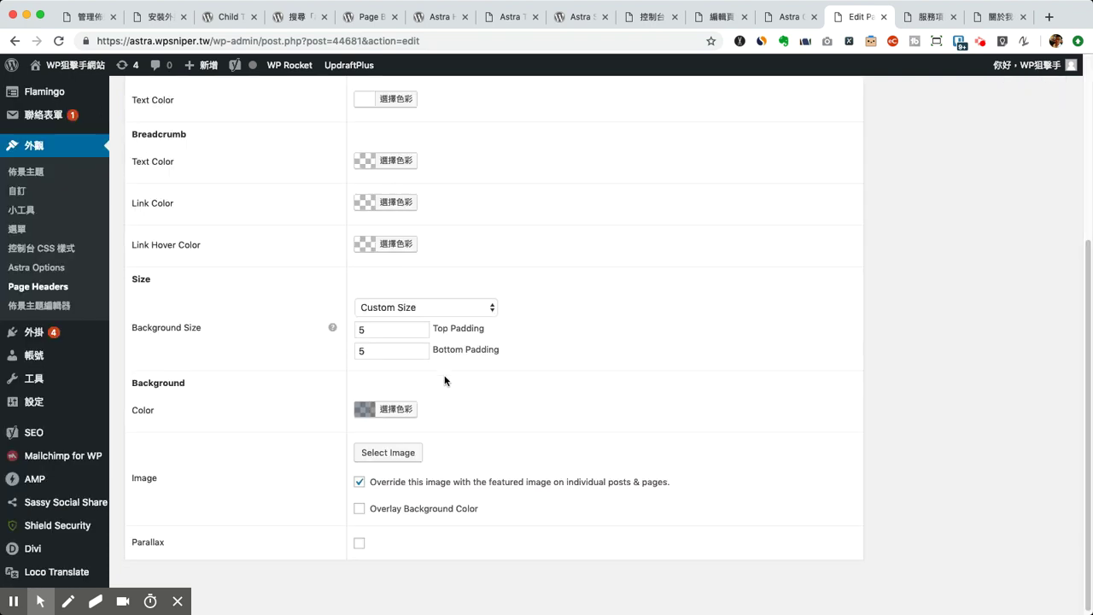
pyautogui.scroll(3, 436, 307)
pyautogui.scroll(3, 438, 332)
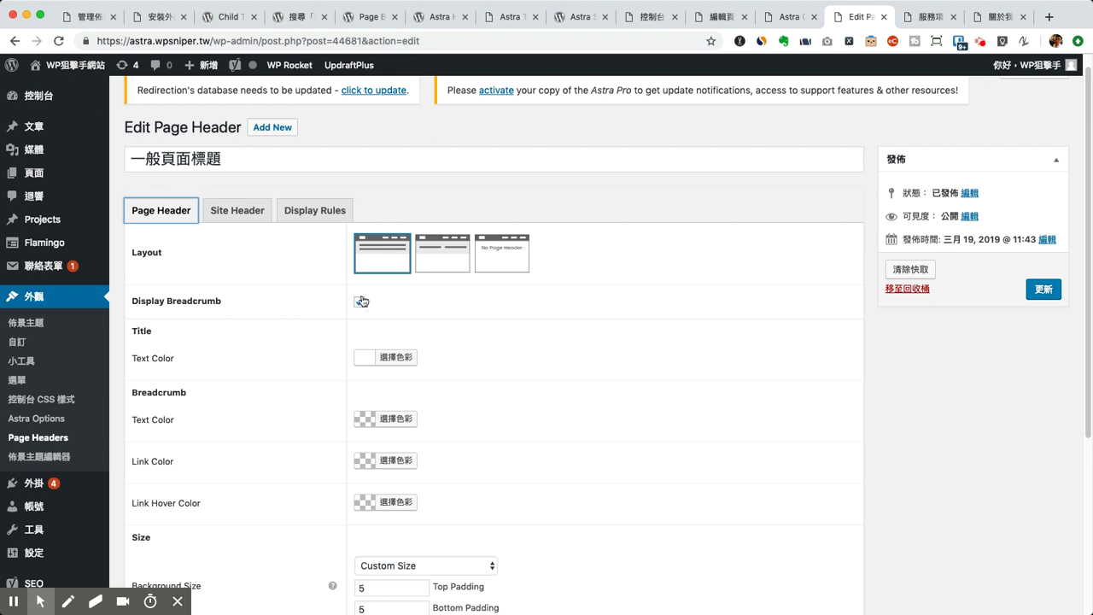
# Set the 一般頁面標題 page header's Display On rule to All 頁面 and update it
pyautogui.click(299, 219)
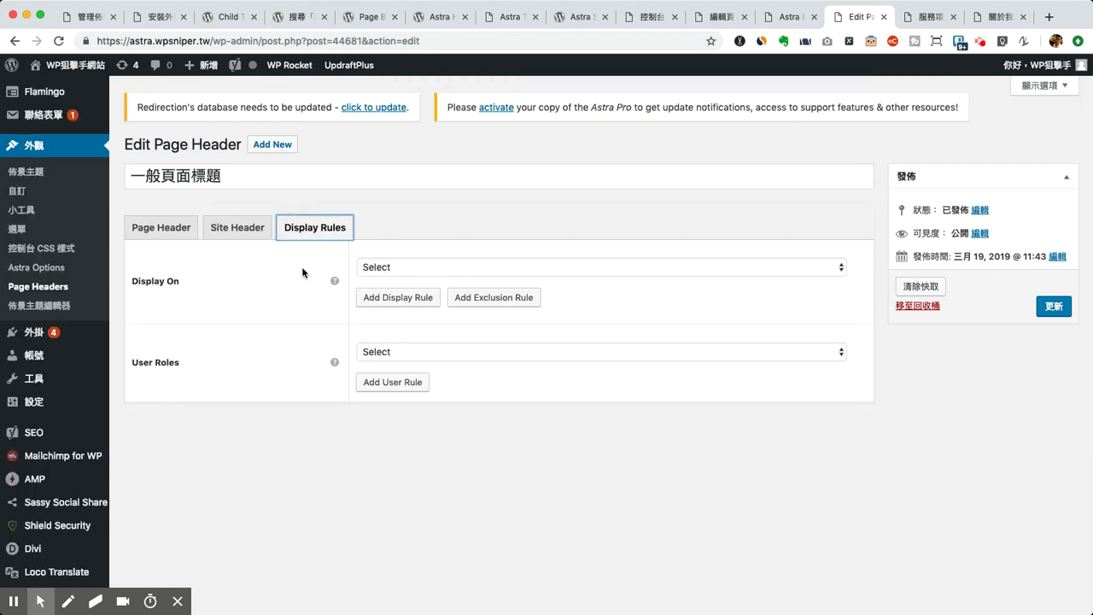
pyautogui.press('Tab')
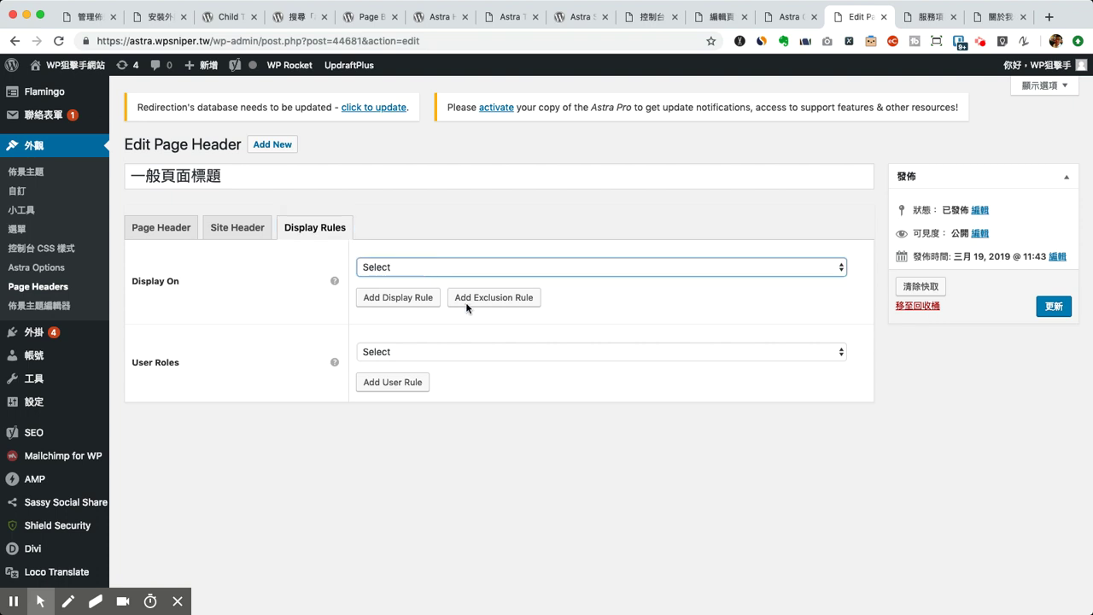
pyautogui.press('Down')
pyautogui.click(1056, 309)
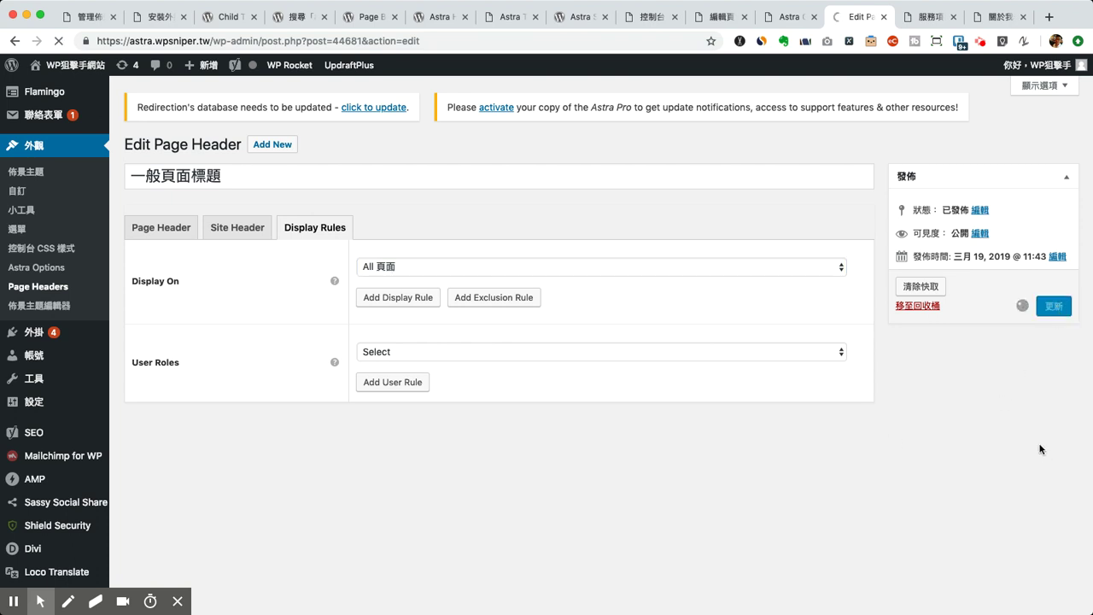
# Reload the live 服務項目 page, open it for editing and check the Page Header option in its Astra Settings
pyautogui.click(934, 18)
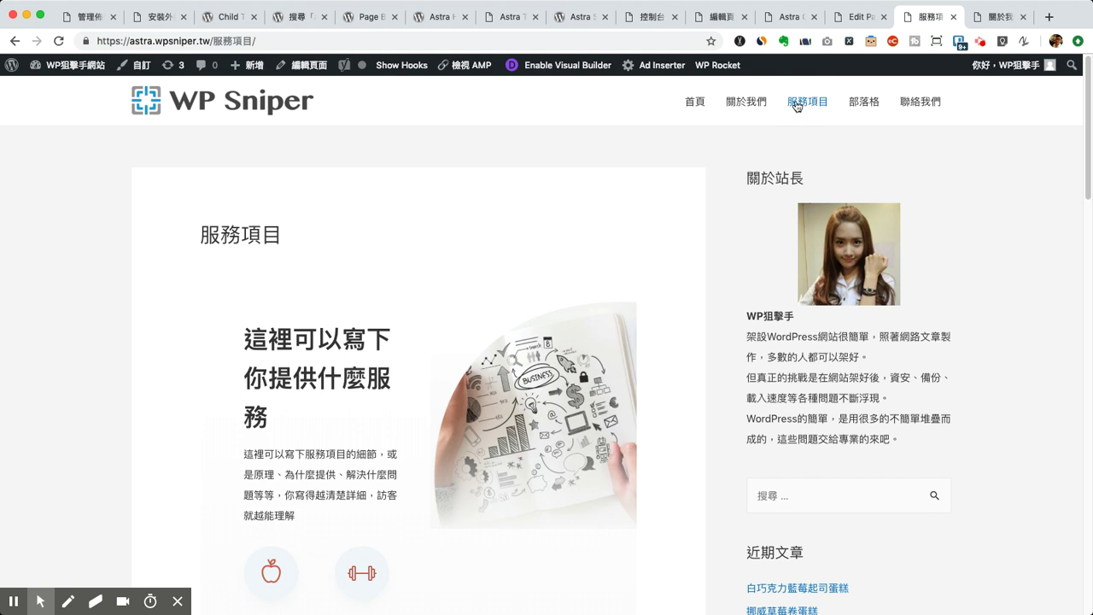
pyautogui.press('super+r')
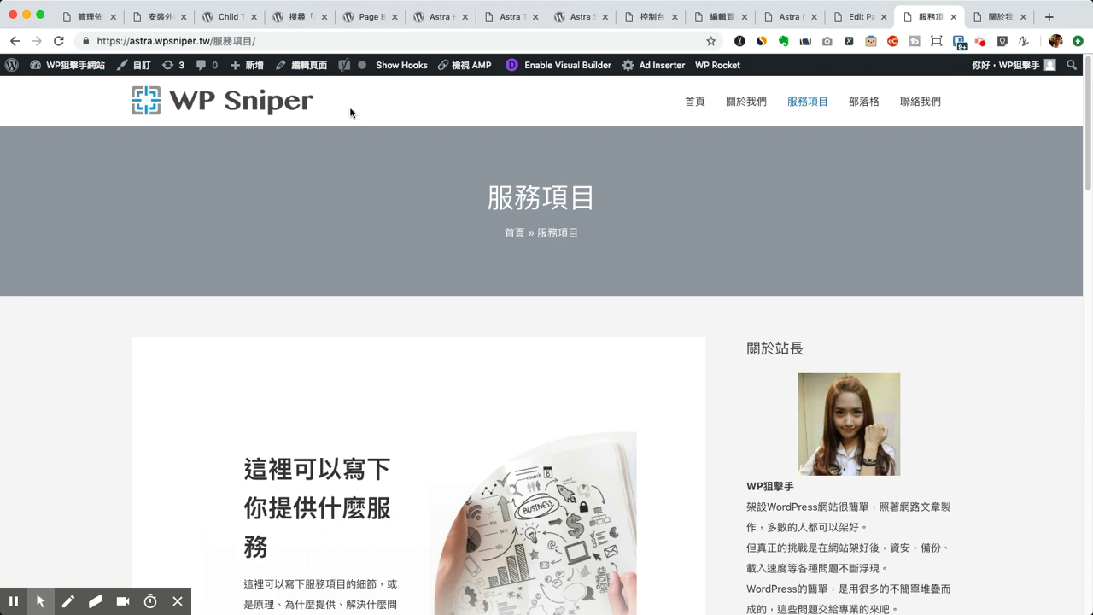
pyautogui.click(301, 66)
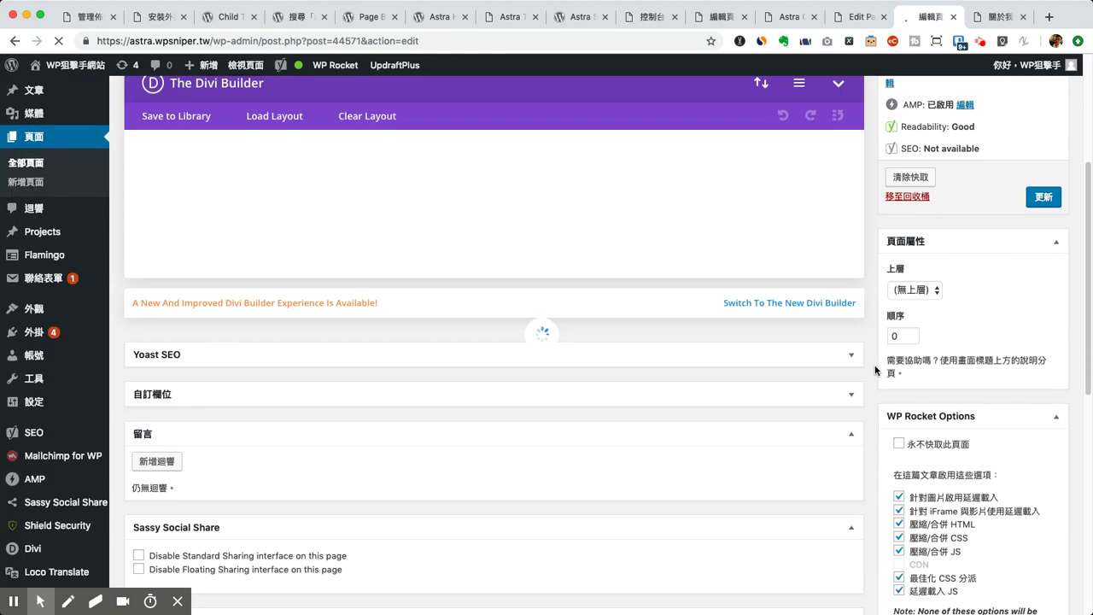
pyautogui.scroll(-6, 875, 370)
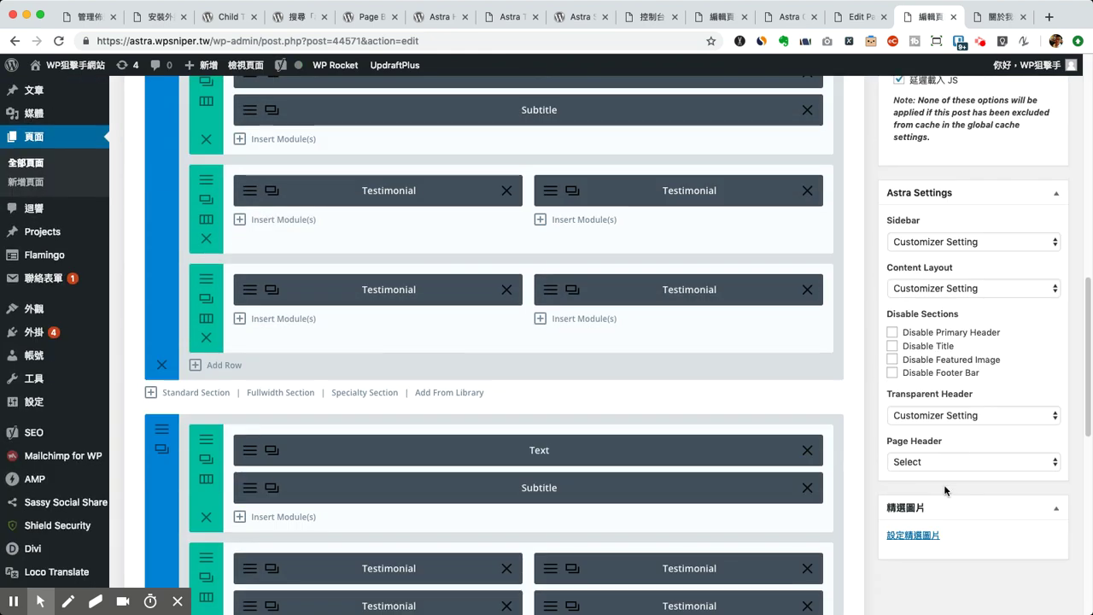
# Change the Display On rule of the 一般頁面標題 page header and update it
pyautogui.click(852, 17)
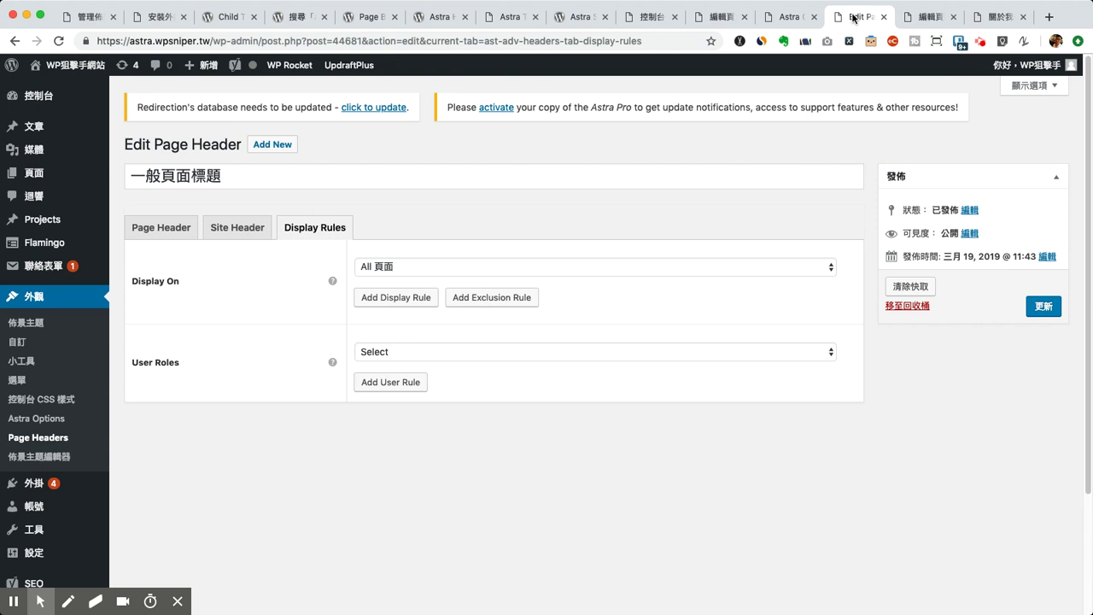
pyautogui.click(423, 266)
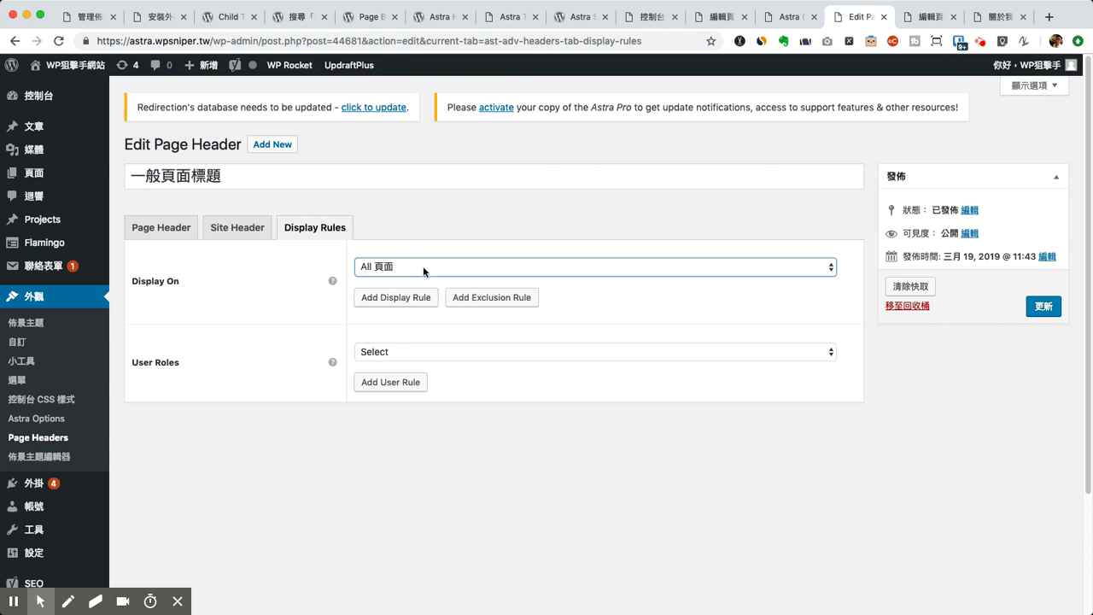
pyautogui.click(420, 36)
pyautogui.click(1049, 309)
# Return to the 服務項目 page's editor and go to its title and permalink
pyautogui.click(934, 21)
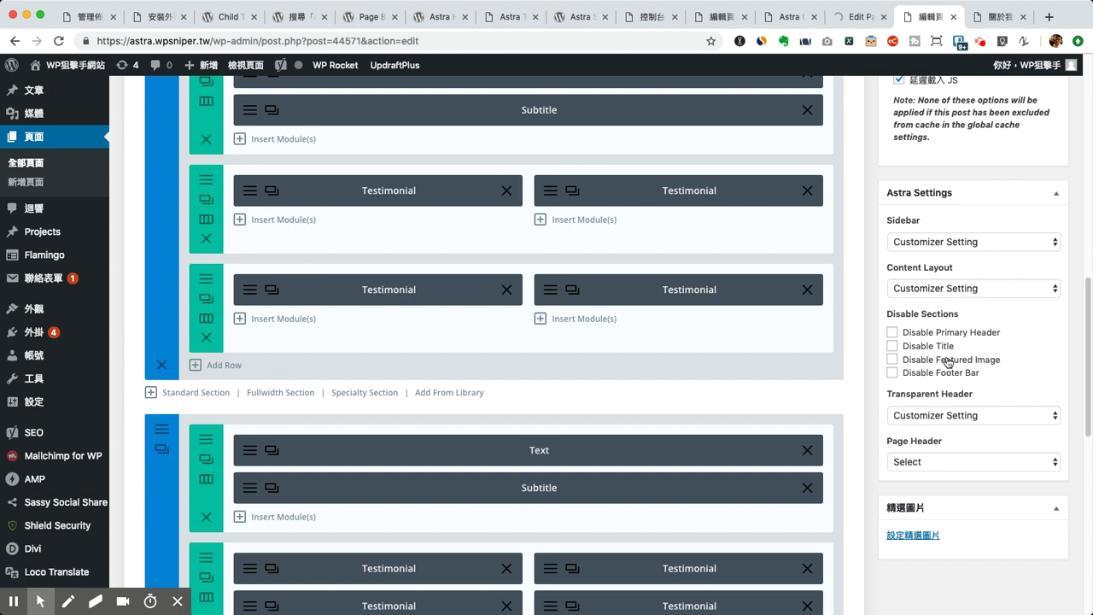
pyautogui.scroll(10, 903, 322)
pyautogui.scroll(3, 903, 322)
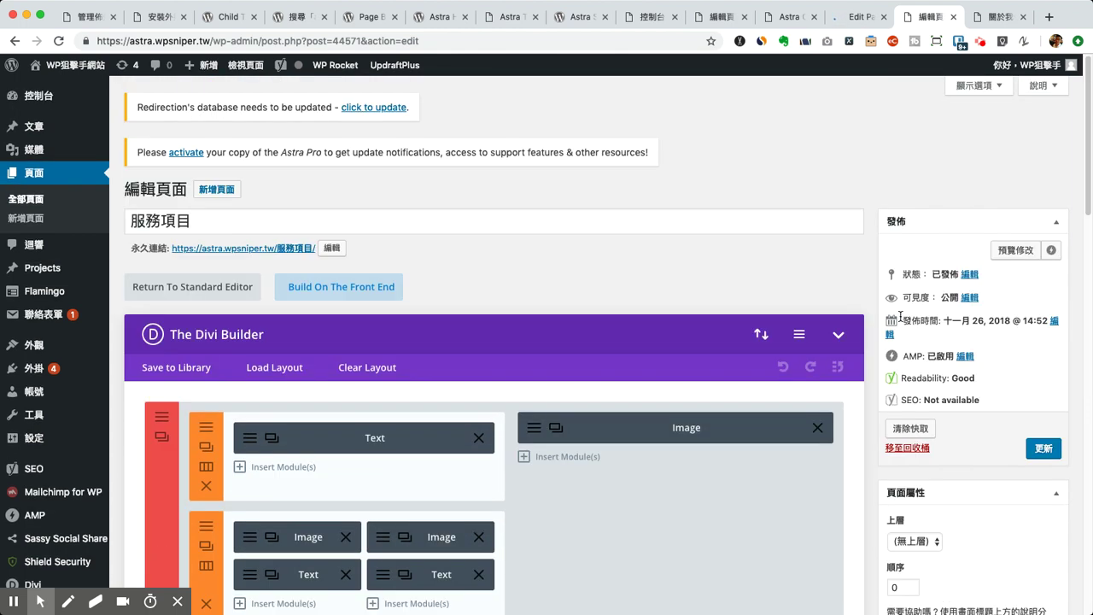